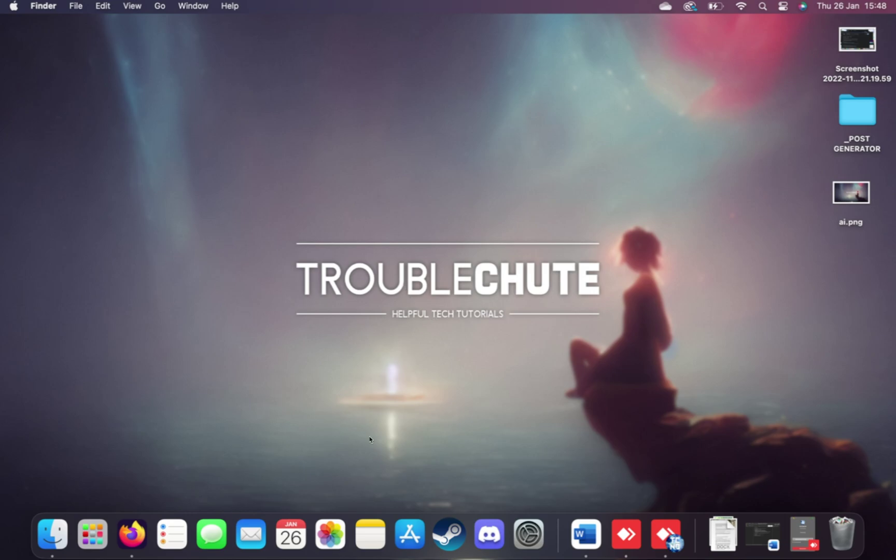
Step: Open brew.sh in Firefox and copy the Install Homebrew command
click(124, 545)
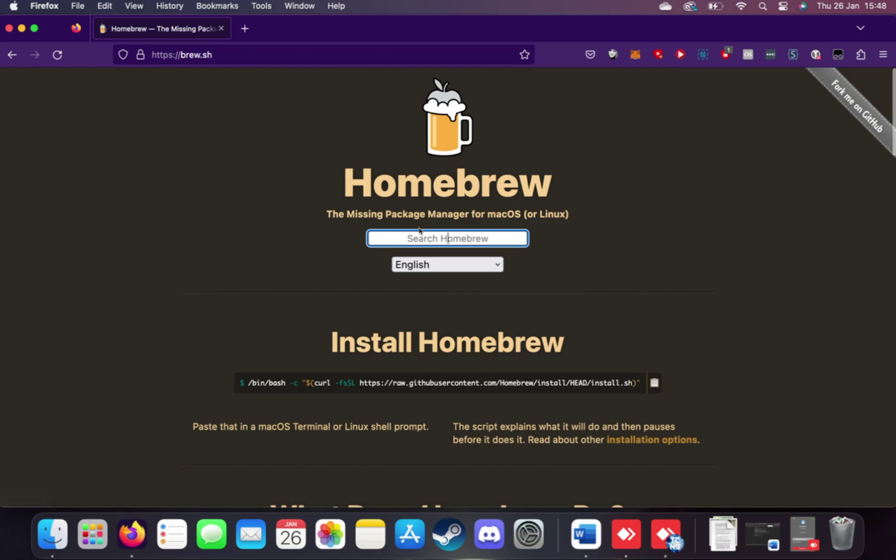
scroll(545, 260, down, 3)
click(653, 233)
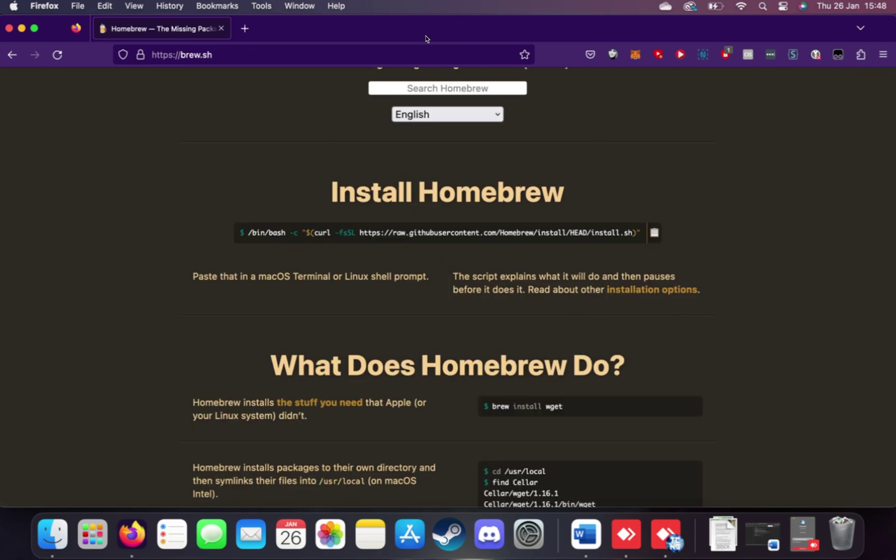
Step: Close Firefox and launch Terminal through Spotlight
click(9, 28)
key(super+space)
text(termin)
key(Return)
Step: Paste and run the Homebrew install command, confirming with the administrator password until it succeeds
right_click(422, 182)
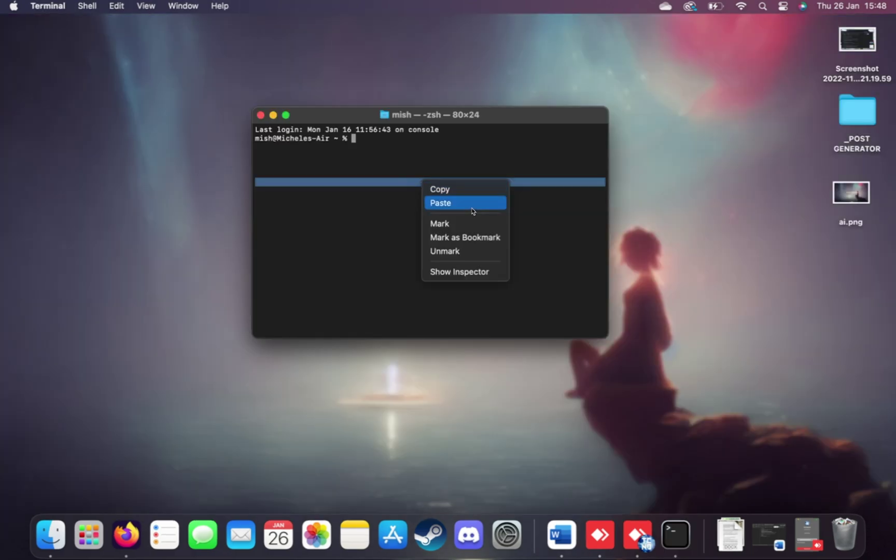
click(470, 206)
key(Return)
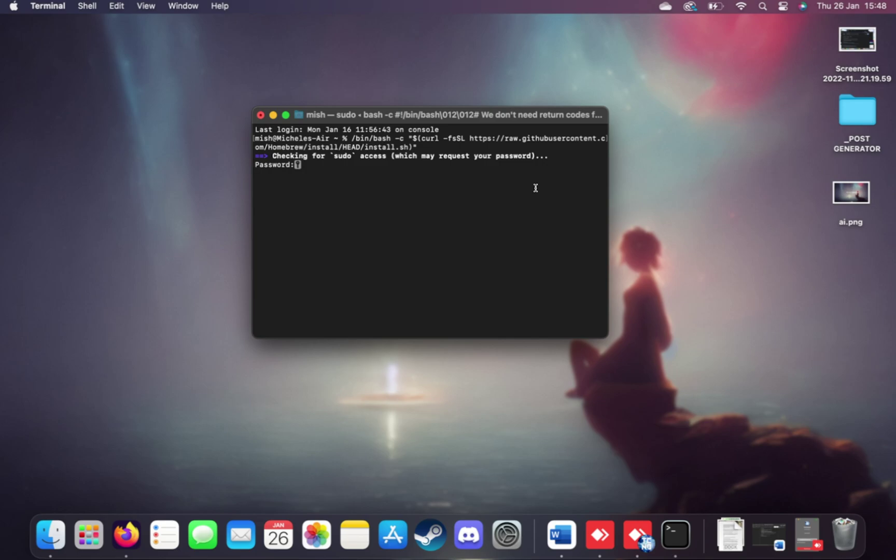
key(Return)
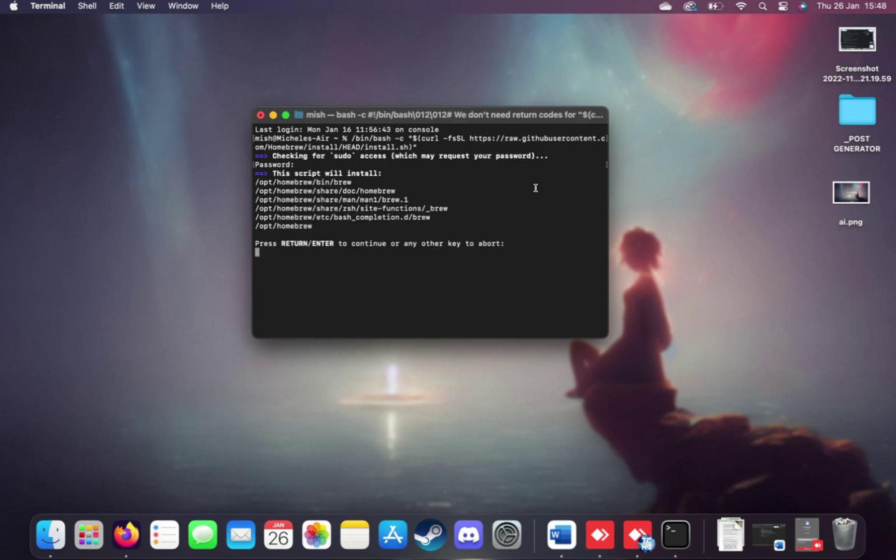
key(Return)
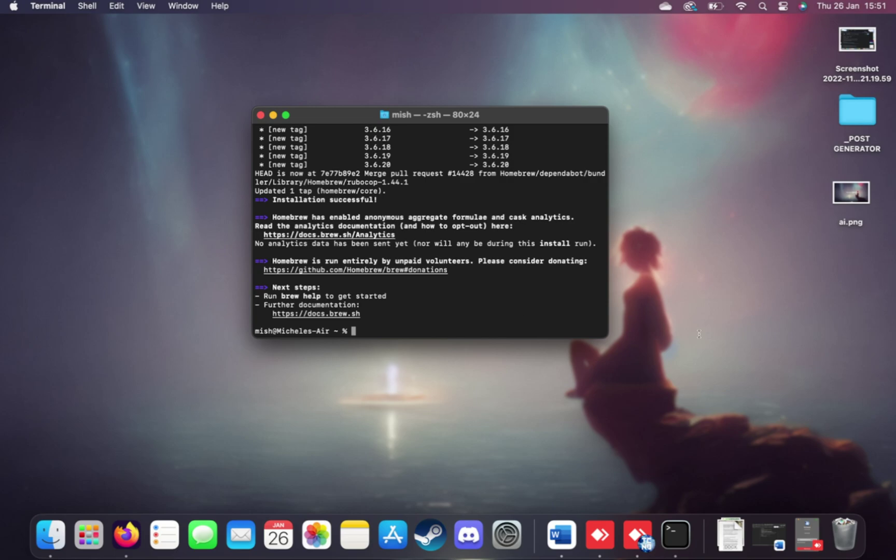
text(brew install cmake protobuf rust)
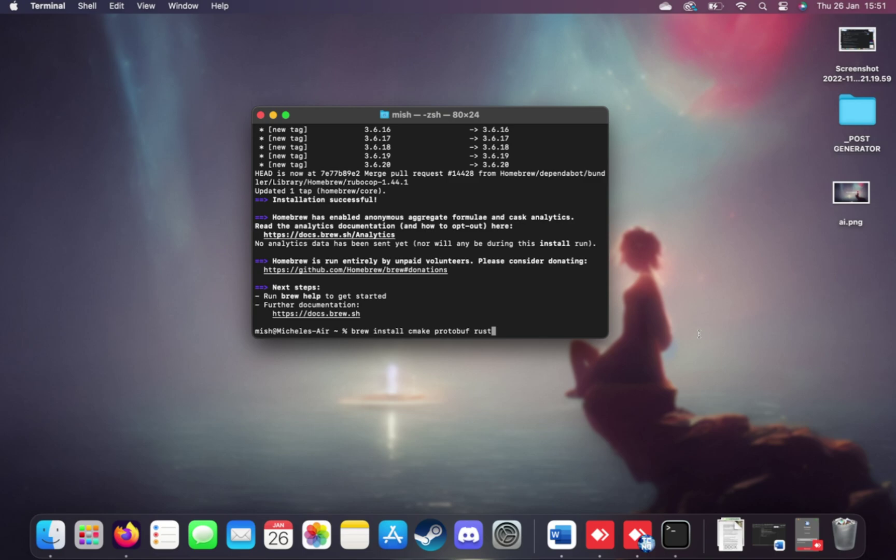
text( python@3.10 git wget)
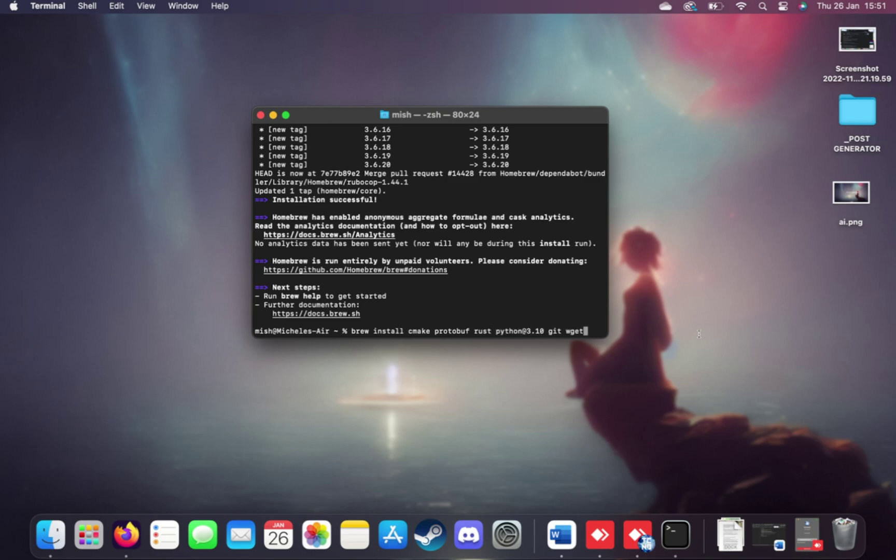
key(Return)
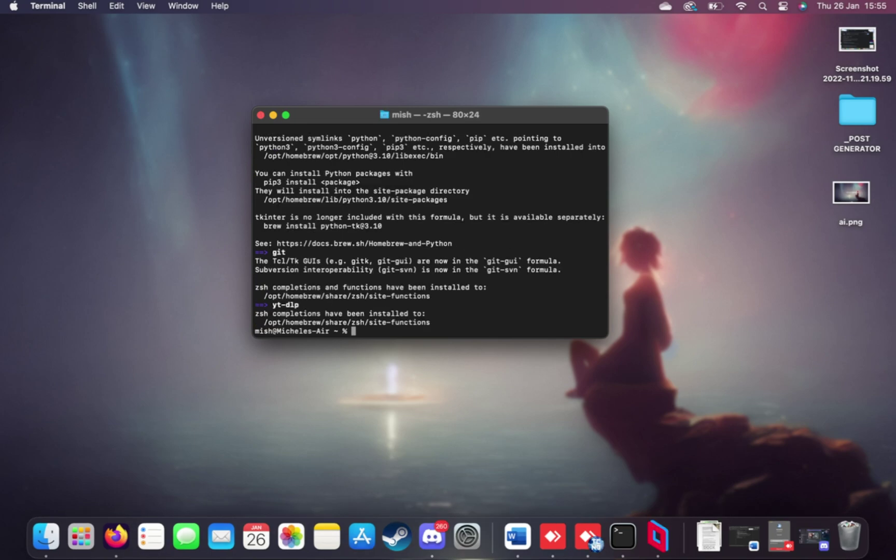
key(super+k)
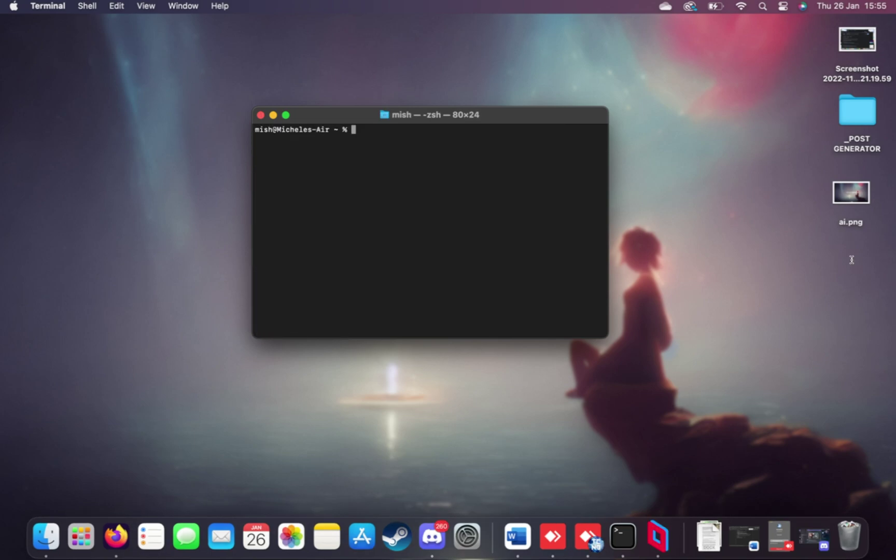
Step: Start a git clone command and select the stable-diffusion-webui GitHub address in Firefox
text(git clone)
click(119, 536)
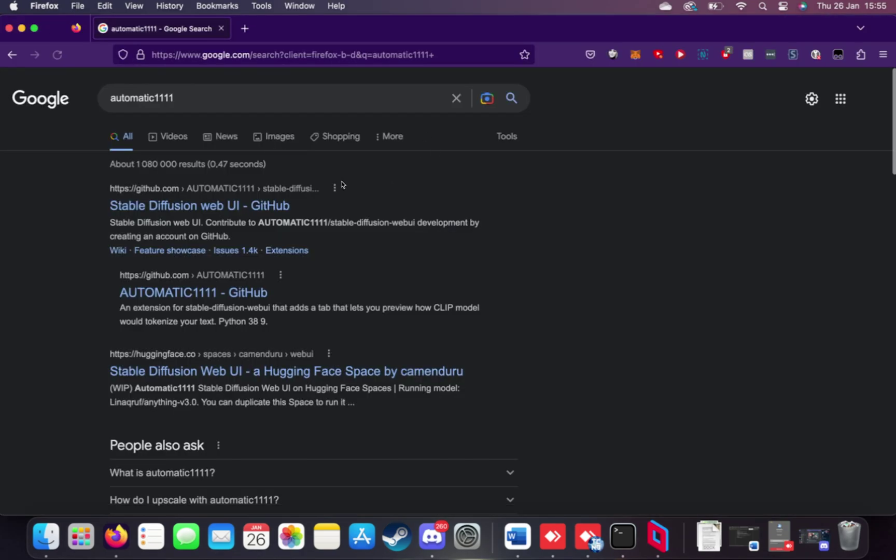
click(250, 207)
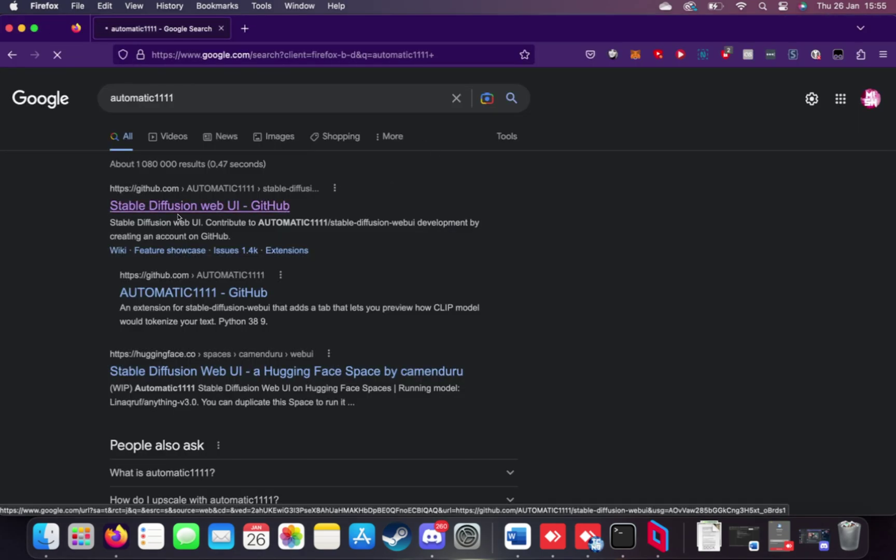
click(419, 57)
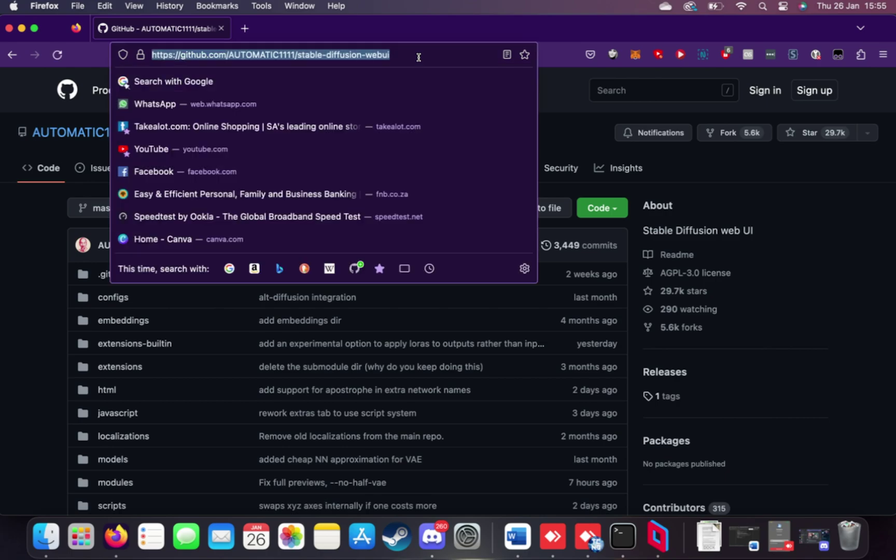
right_click(375, 57)
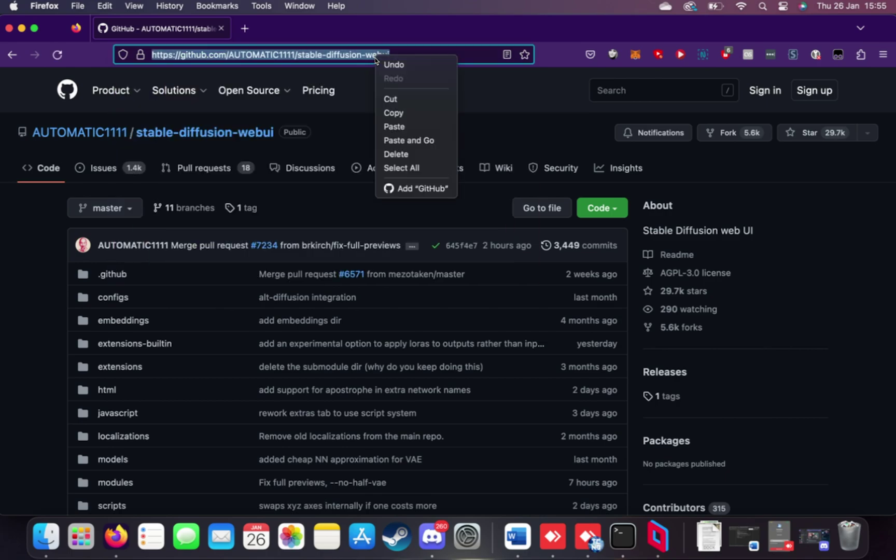
Step: Copy the repository URL, paste it after git clone in Terminal, and run the clone
click(399, 113)
key(super+m)
right_click(408, 173)
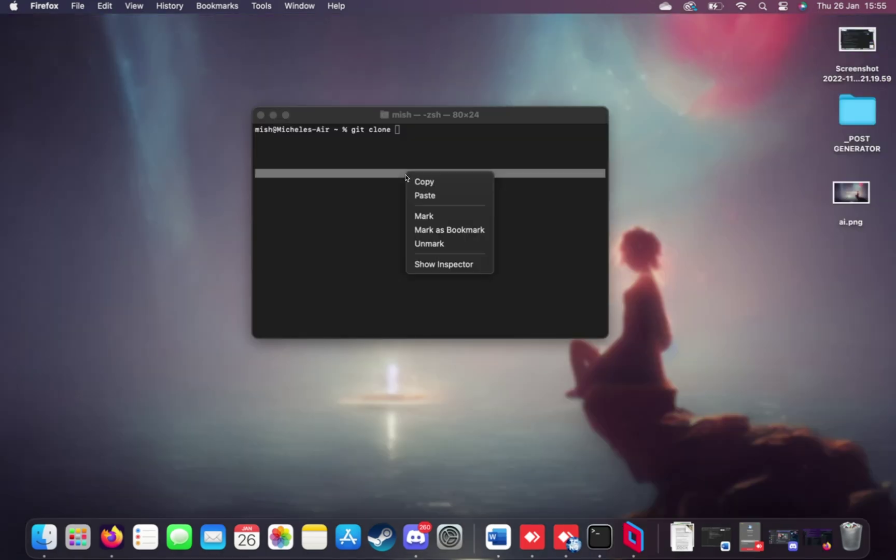
click(442, 202)
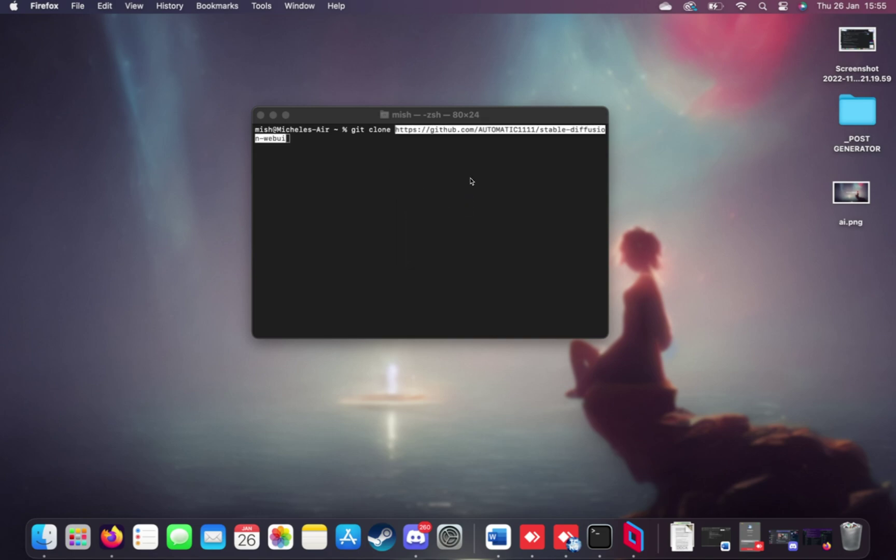
click(471, 181)
key(Return)
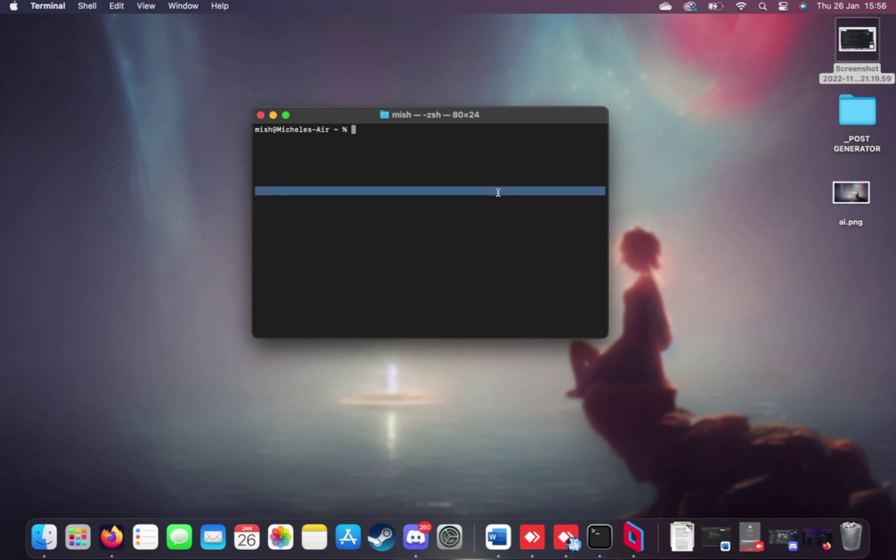
Step: Open the home folder in Finder with 'open .' and enter stable-diffusion-webui
text(open .)
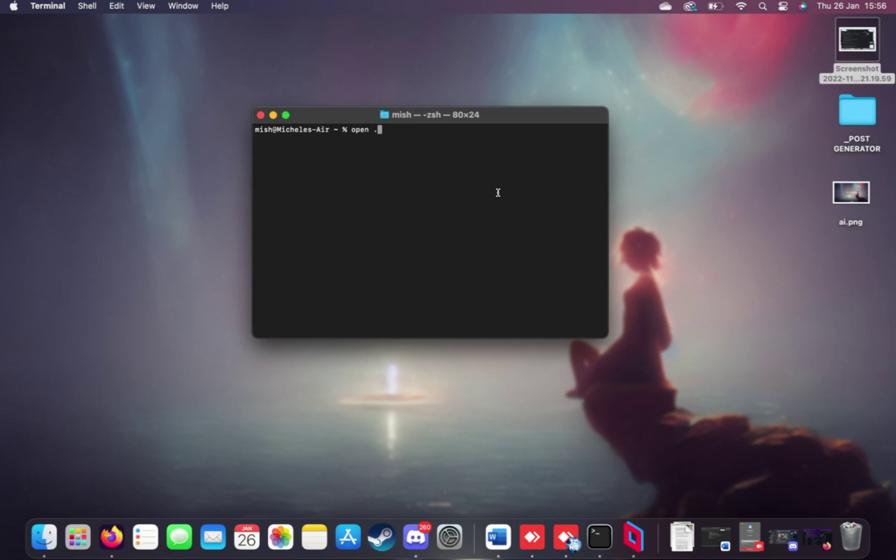
key(Return)
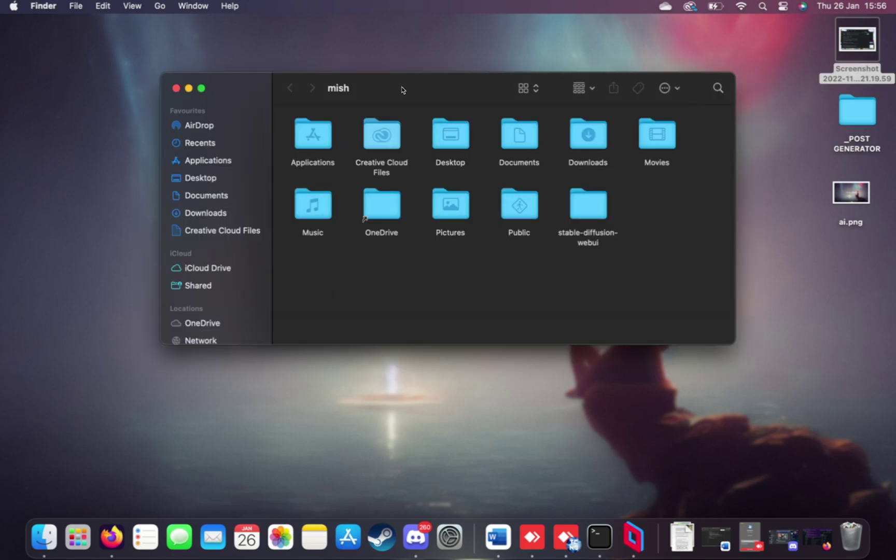
drag(403, 83, 399, 112)
click(580, 248)
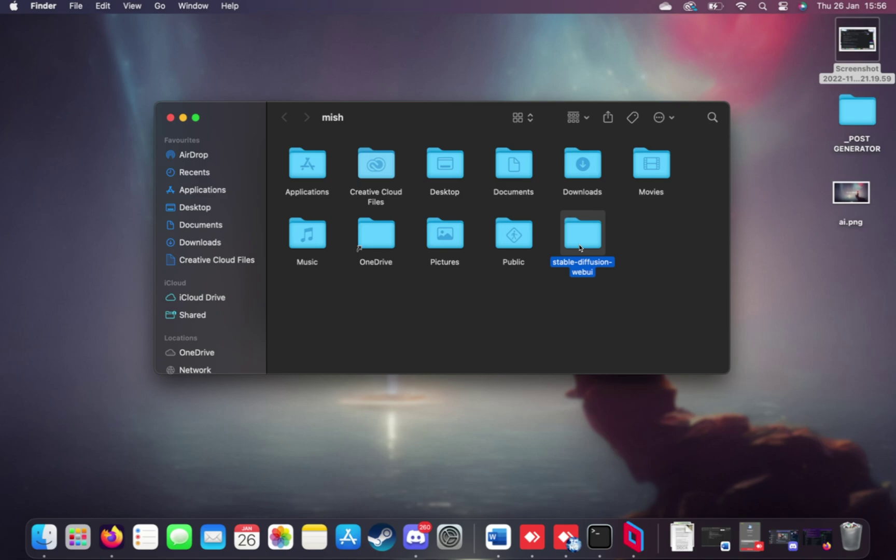
double_click(580, 248)
Step: Sort the files by Kind, enlarge the window, and open models > Stable-diffusion
right_click(707, 156)
mouse_move(752, 231)
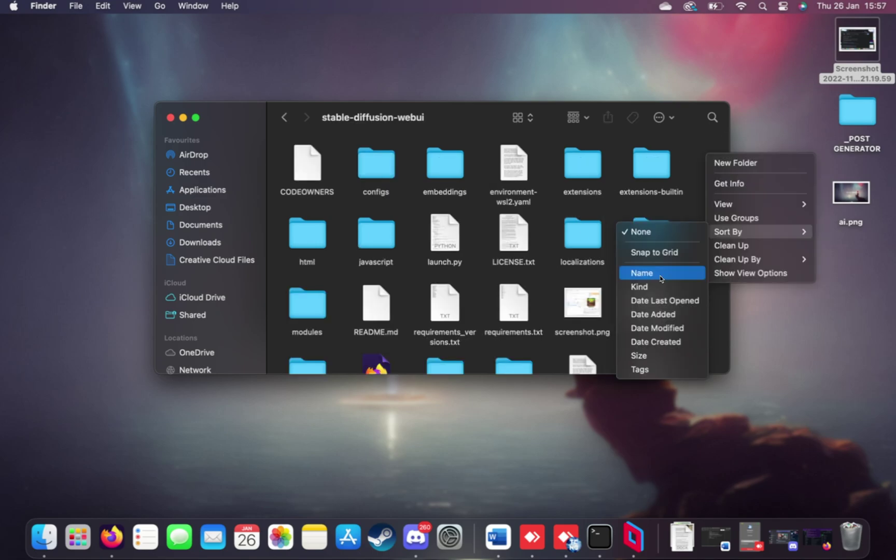
click(657, 288)
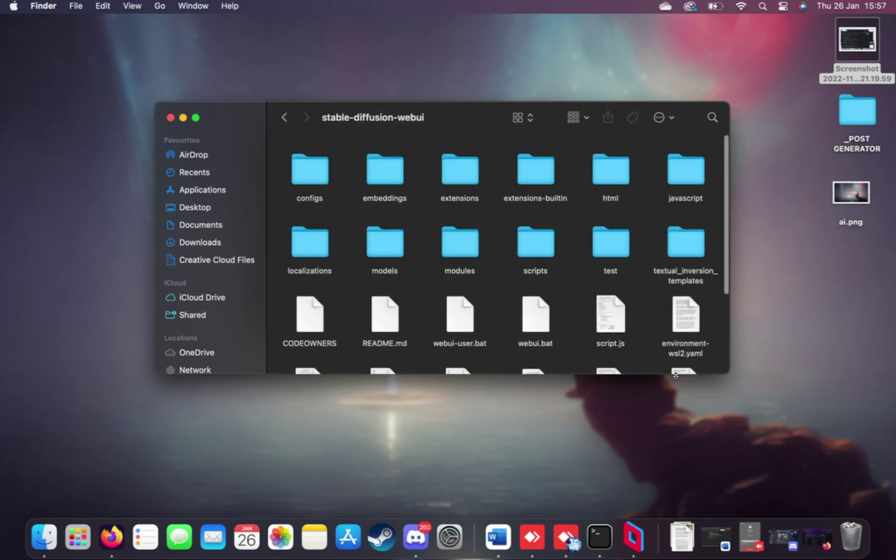
drag(675, 376, 675, 464)
drag(480, 103, 468, 76)
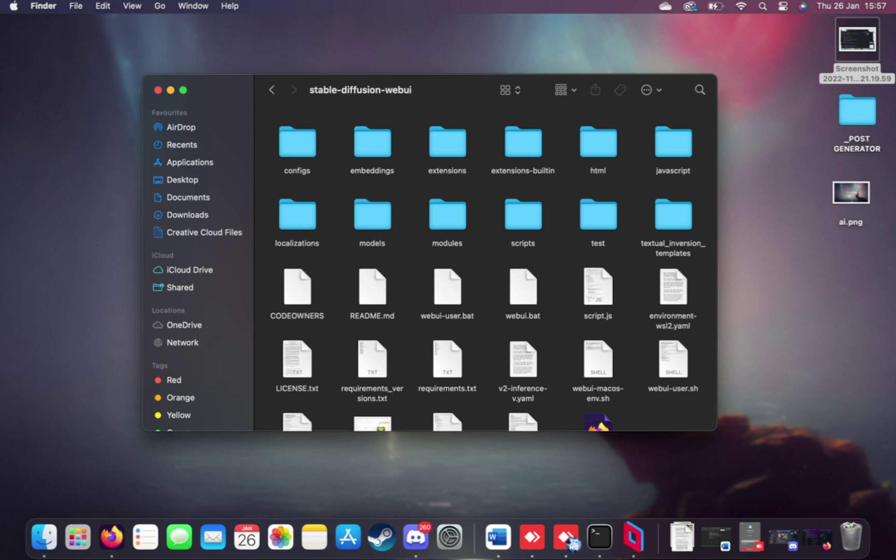
double_click(384, 211)
double_click(365, 151)
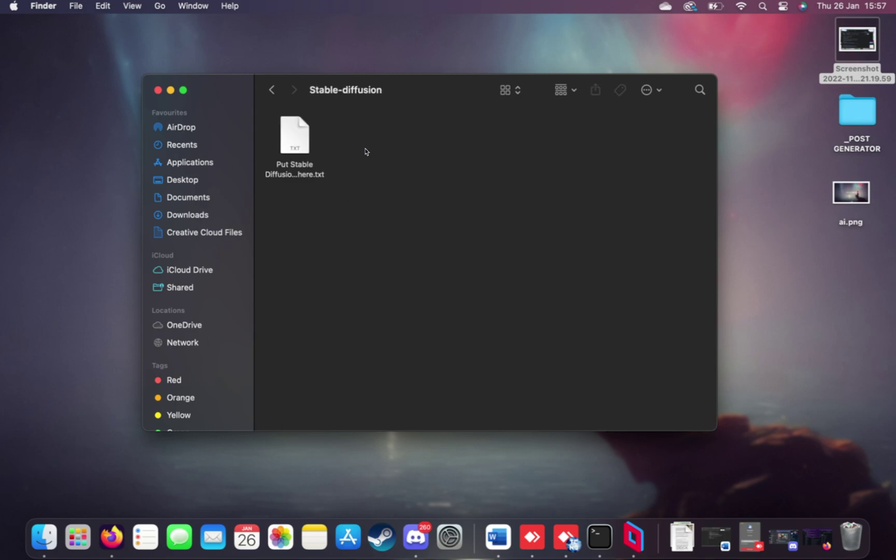
drag(435, 314, 359, 171)
Step: Download v1-5-pruned.ckpt from the runwayml stable-diffusion-v1-5 Files and versions tab
click(113, 537)
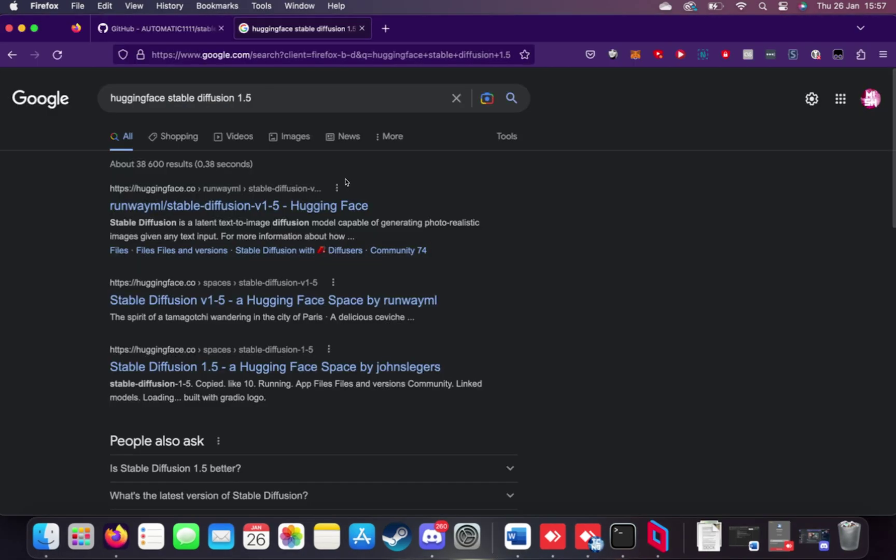
click(228, 210)
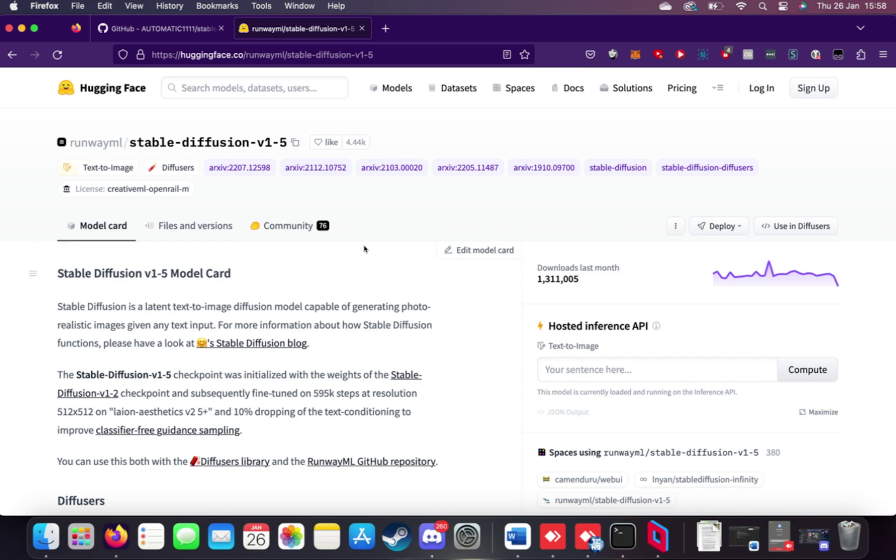
click(206, 235)
scroll(215, 231, down, 4)
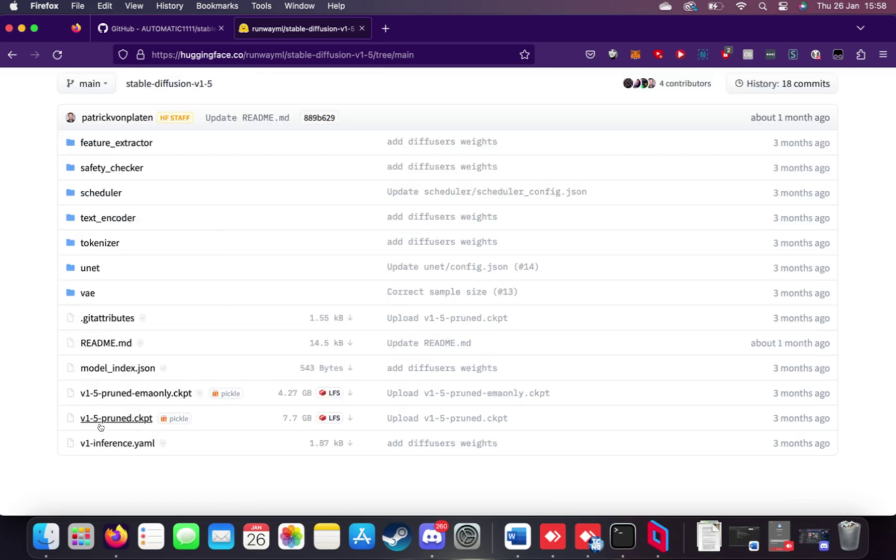
click(352, 419)
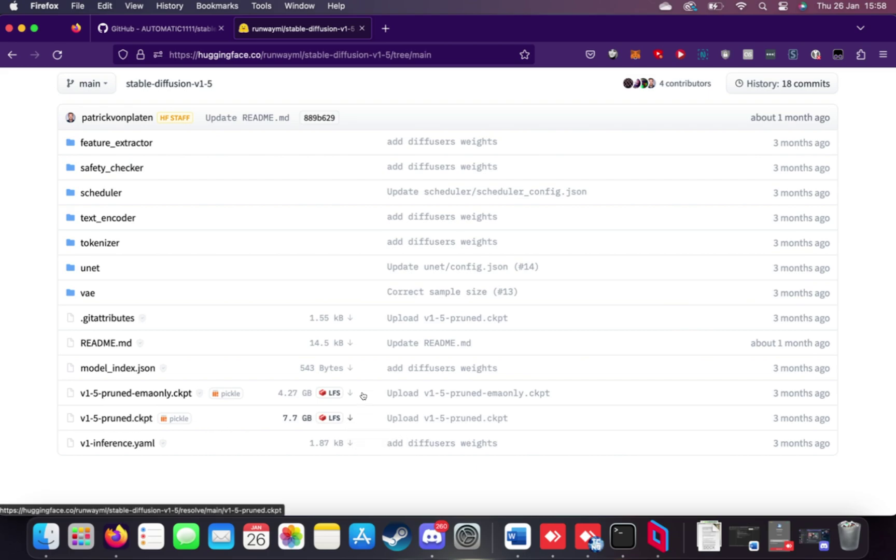
scroll(474, 252, up, 5)
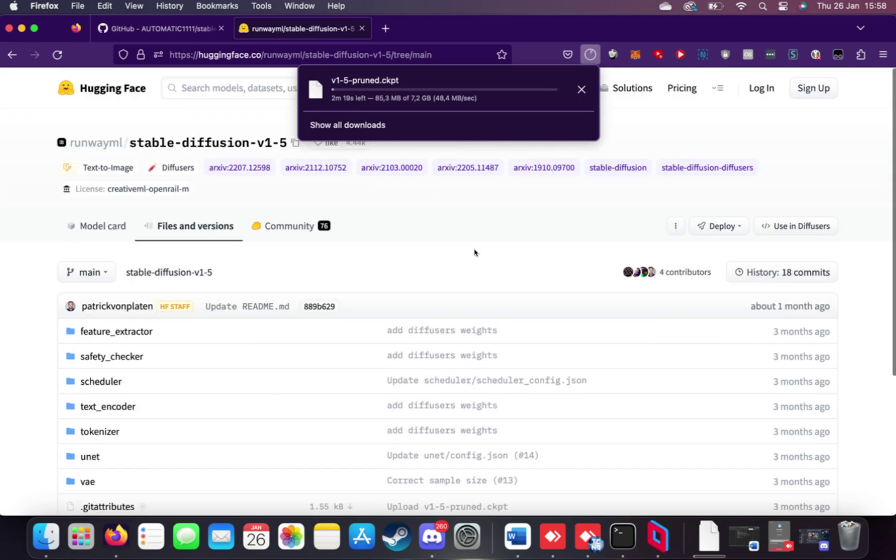
drag(421, 21, 402, 339)
click(402, 212)
Step: Drag the finished 7.2 GB v1-5-pruned.ckpt into the Stable-diffusion folder and minimize Firefox
drag(380, 148, 545, 342)
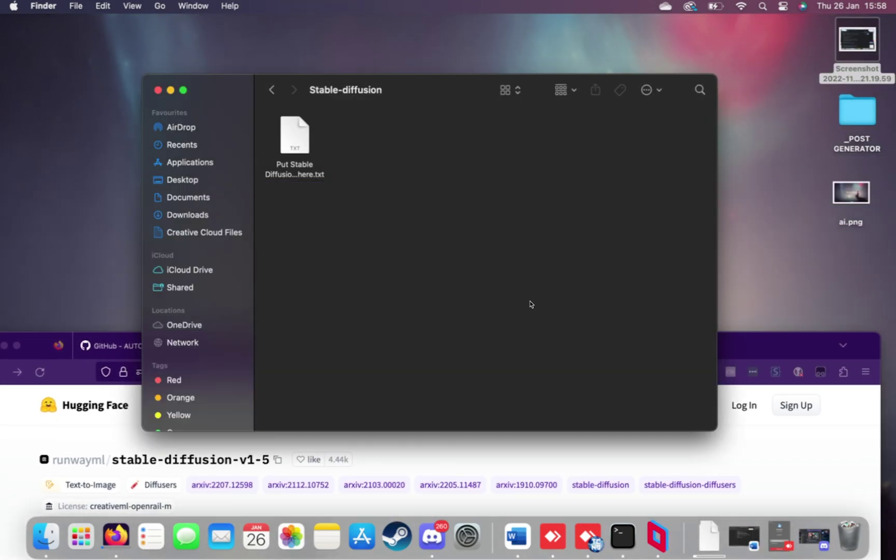
click(770, 347)
drag(769, 348, 781, 151)
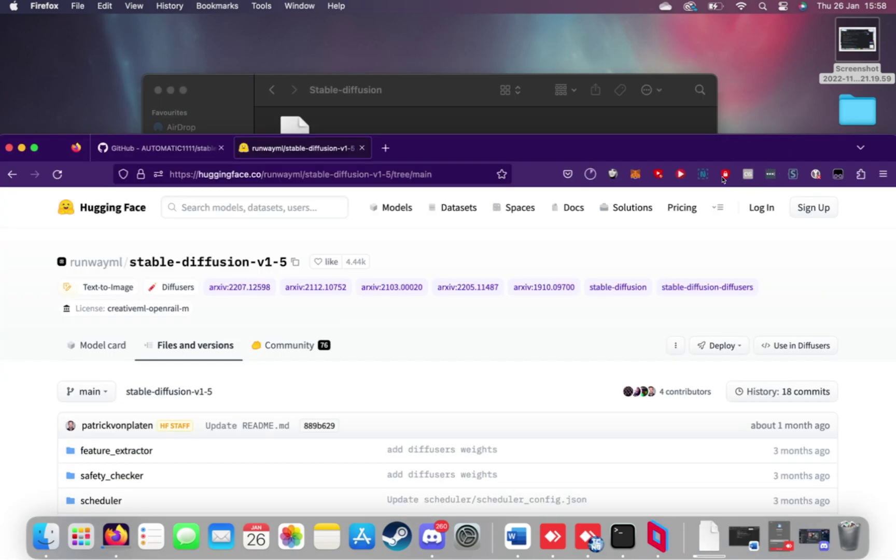
click(590, 174)
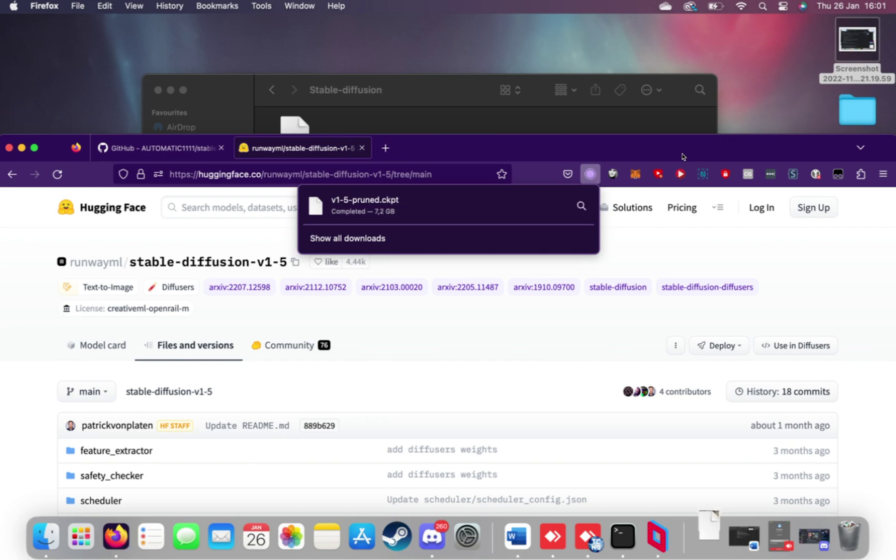
drag(466, 200, 490, 126)
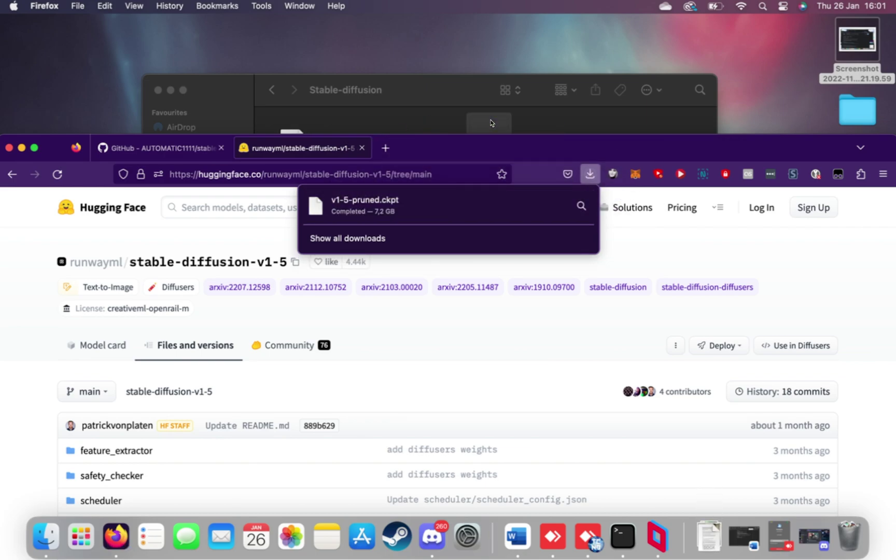
click(21, 148)
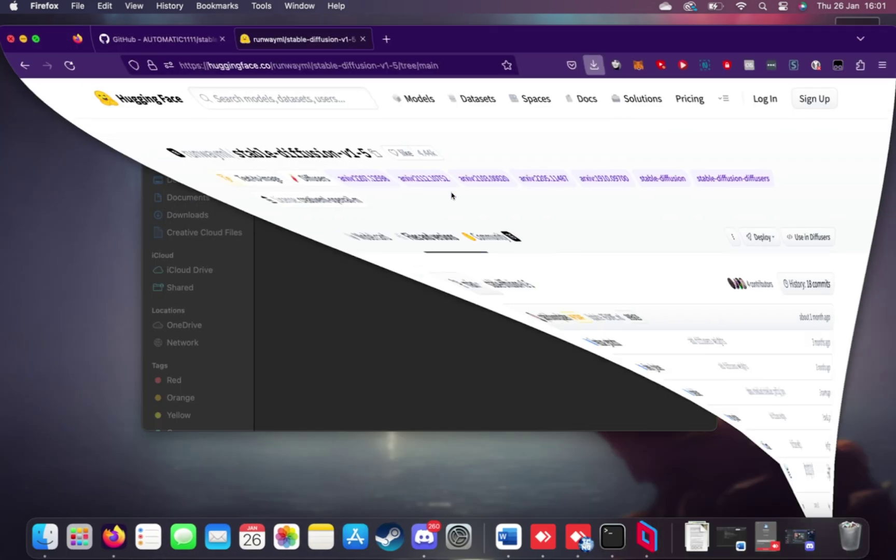
key(super+Up)
Step: Clear Terminal, cd into stable-diffusion-webui, and list its files with ls
click(171, 91)
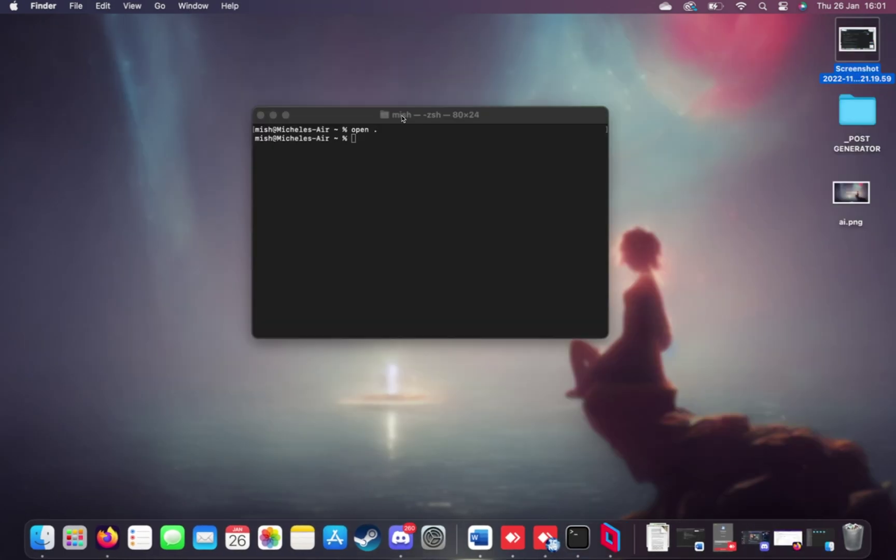
click(403, 118)
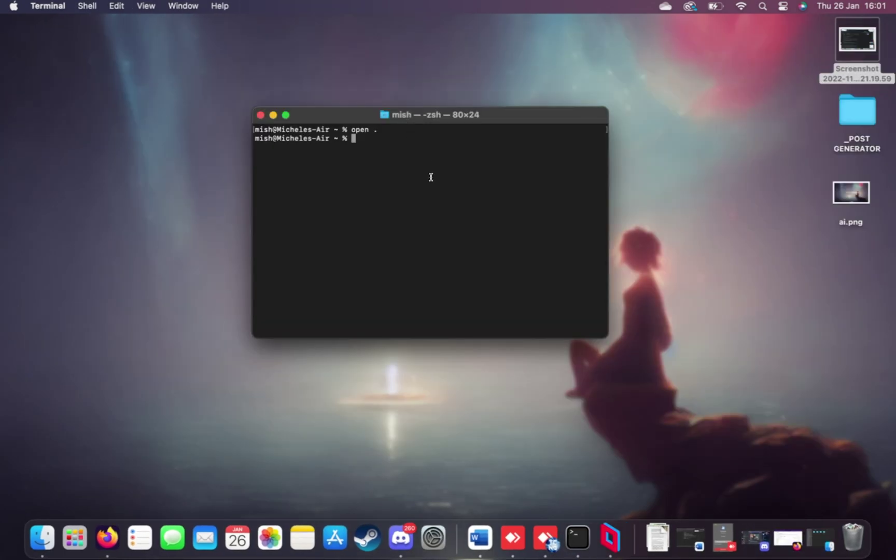
text(clear)
key(Return)
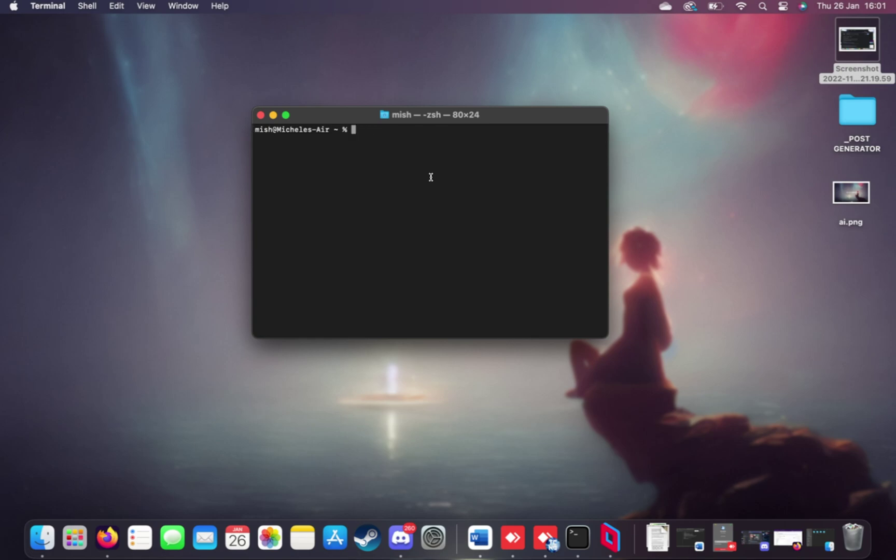
text(cd sta)
key(Tab)
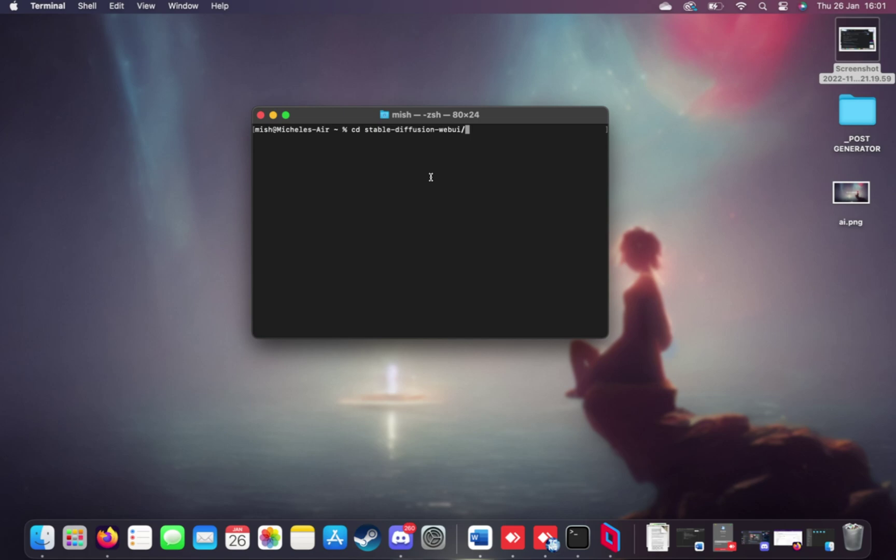
key(Return)
text(ls)
key(Return)
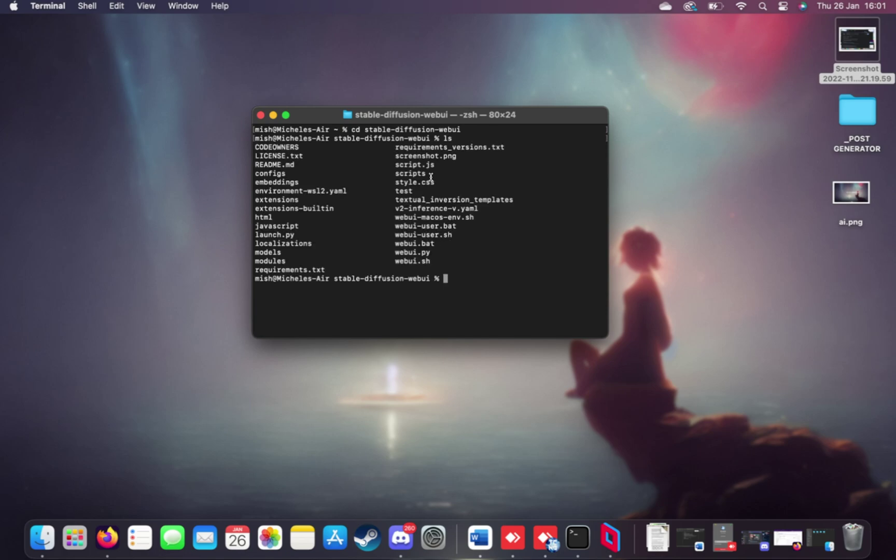
Step: Enter ./webui.sh at the prompt, ready to launch
drag(395, 227, 455, 230)
click(398, 235)
double_click(414, 261)
right_click(468, 277)
click(461, 316)
text(./webui.sh)
key(BackSpace)
key(BackSpace)
key(BackSpace)
key(BackSpace)
key(BackSpace)
text(i.sh)
key(Tab)
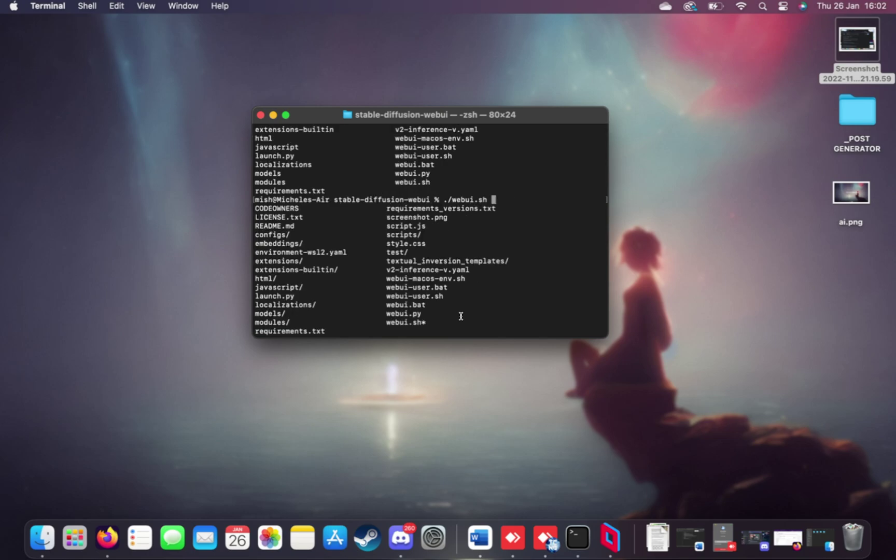
key(Return)
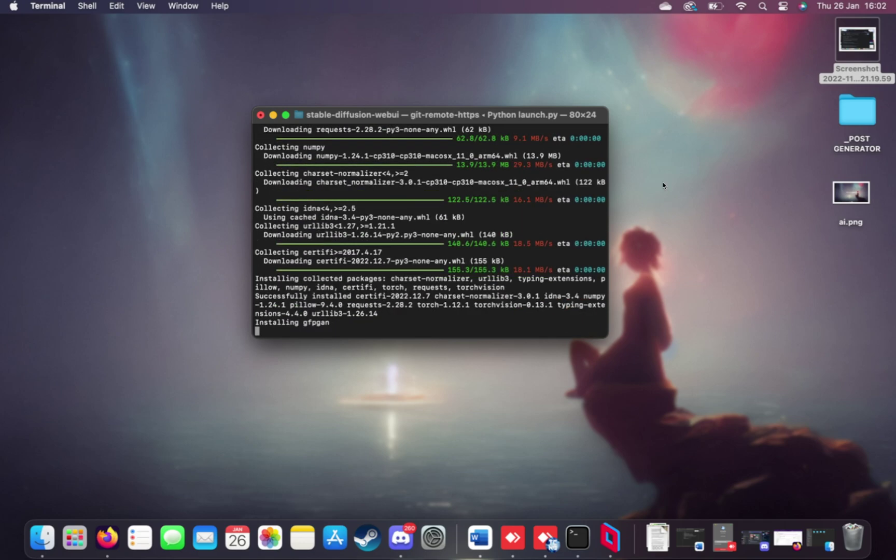
scroll(535, 185, up, 5)
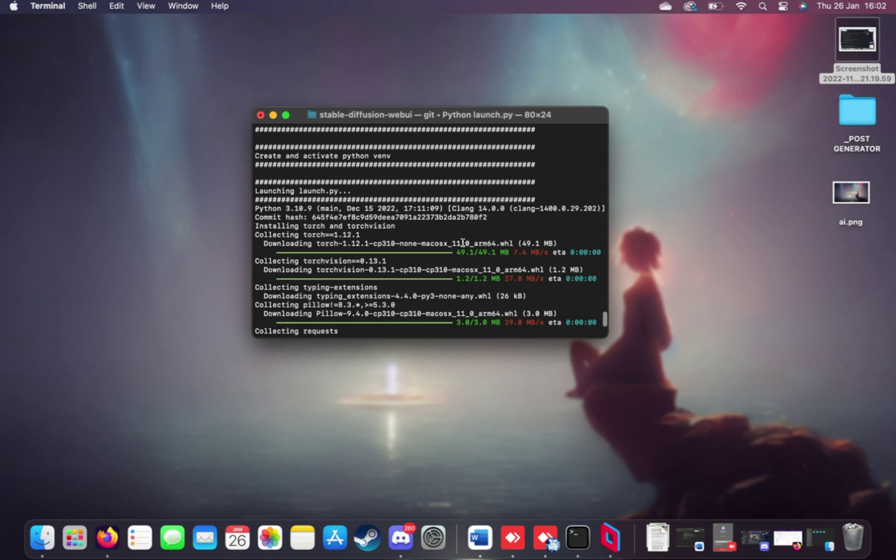
scroll(457, 249, down, 5)
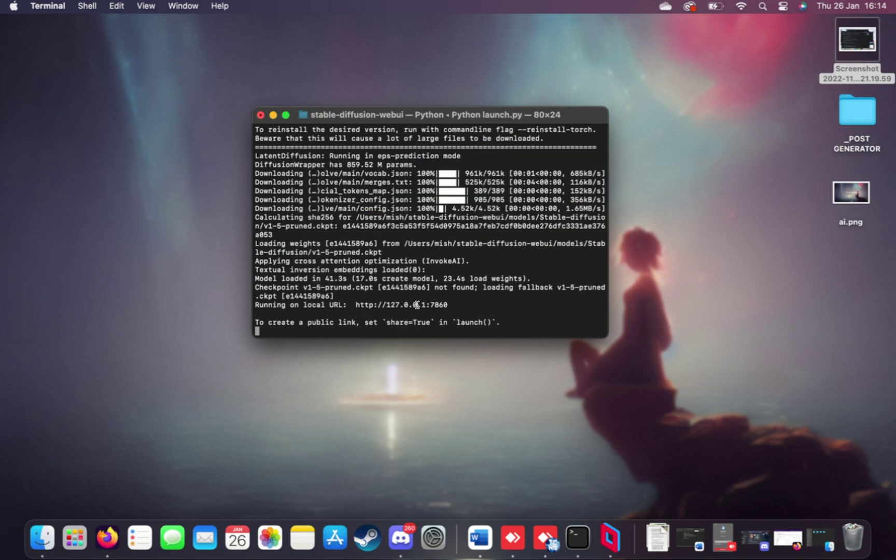
drag(356, 306, 451, 305)
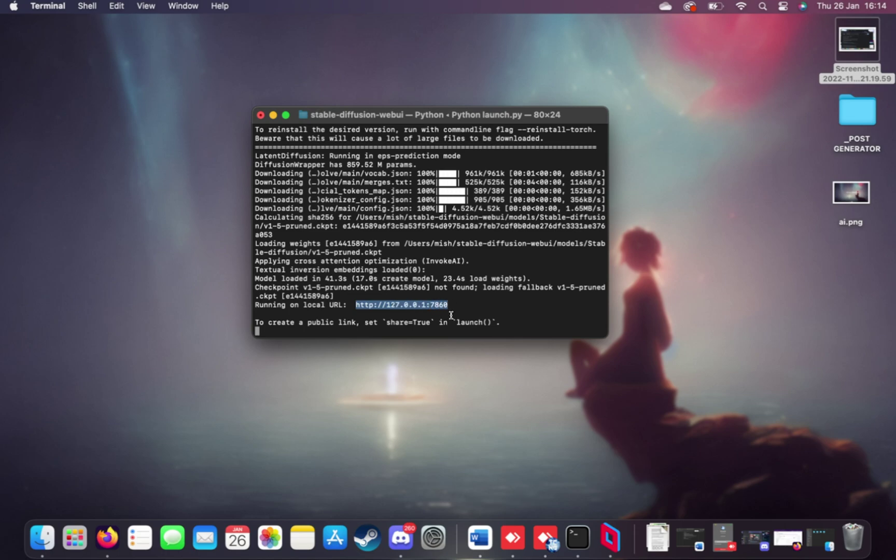
right_click(440, 304)
click(475, 367)
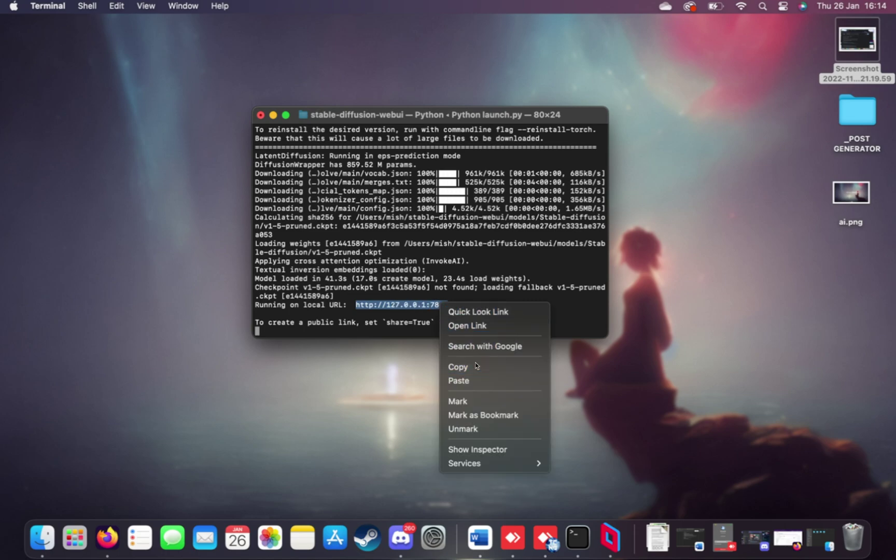
click(473, 288)
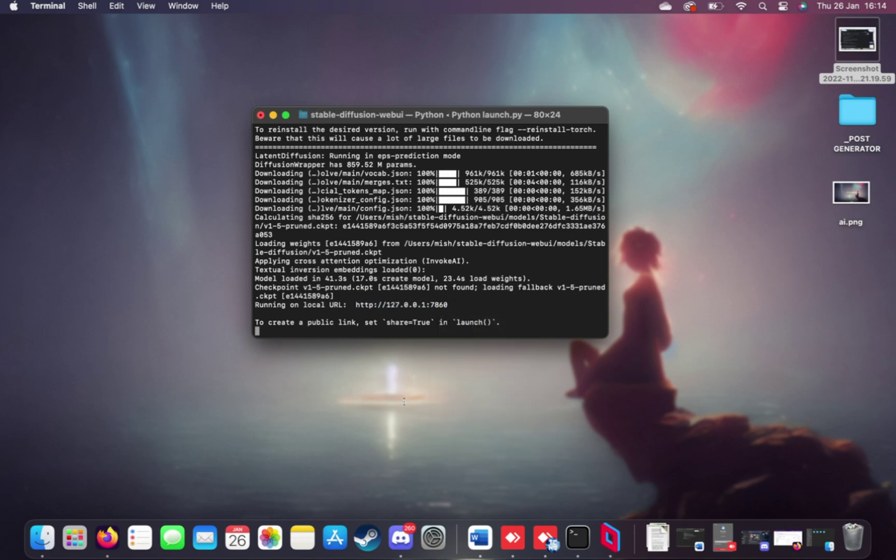
click(111, 539)
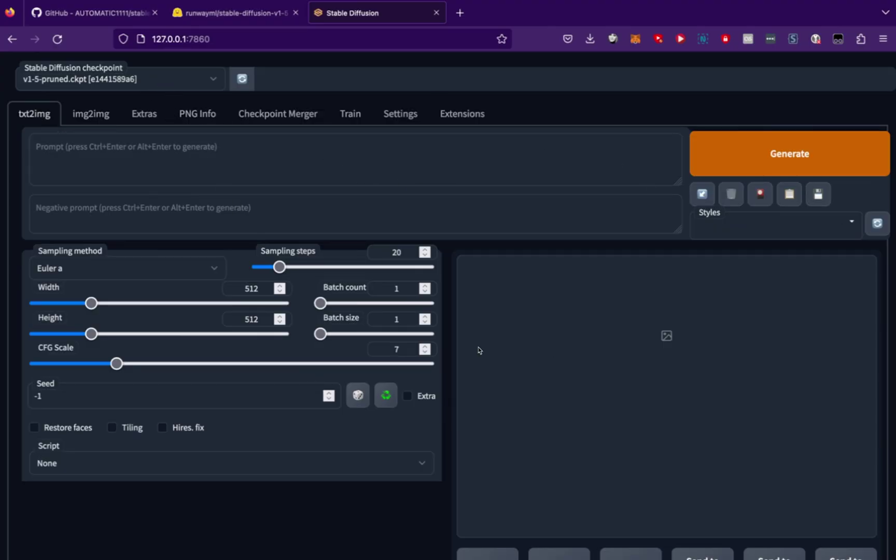
Step: Generate an image from the prompt 'pool' and follow its progress in Terminal
click(288, 154)
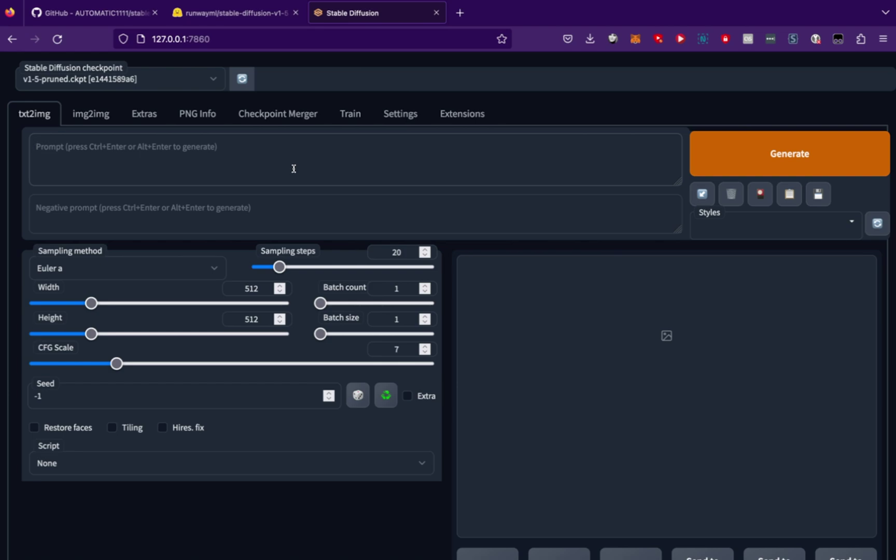
text(pool)
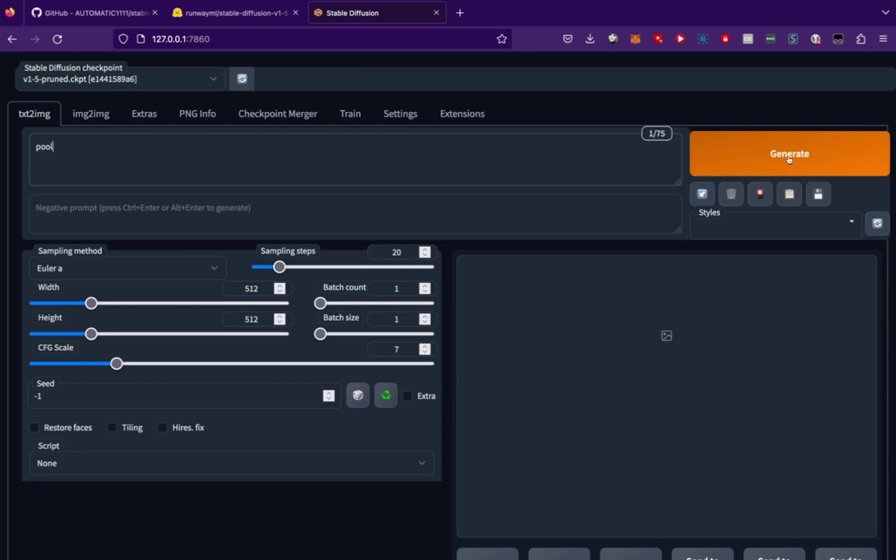
click(788, 158)
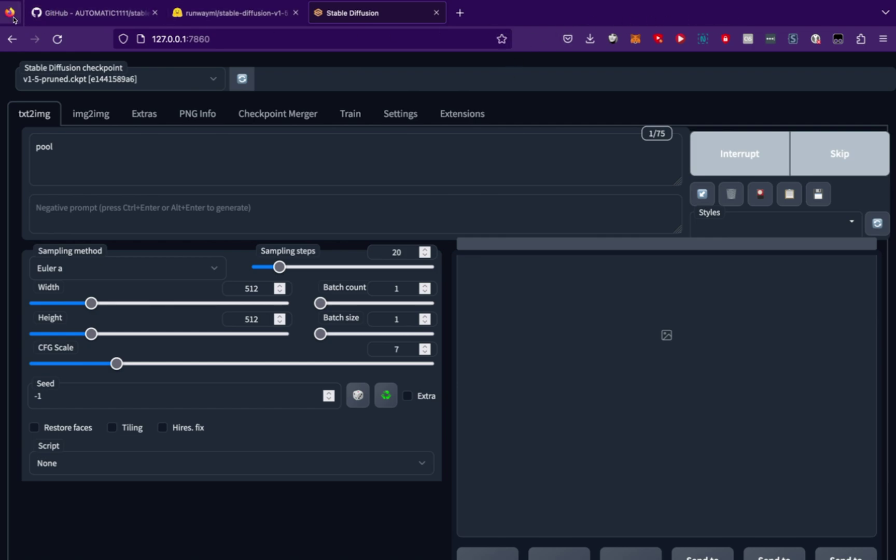
key(super+Tab)
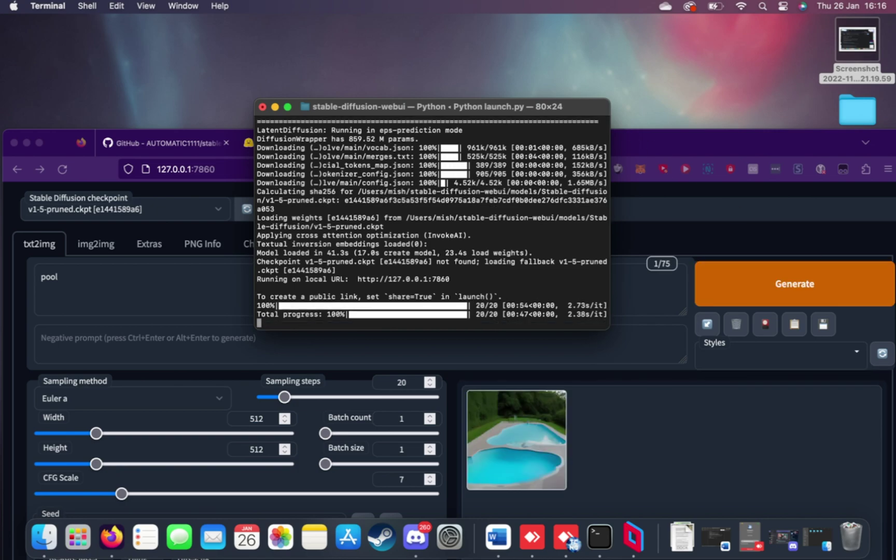
Step: View the finished backyard pool image enlarged in the browser gallery, then close the enlarged view
key(super+Tab)
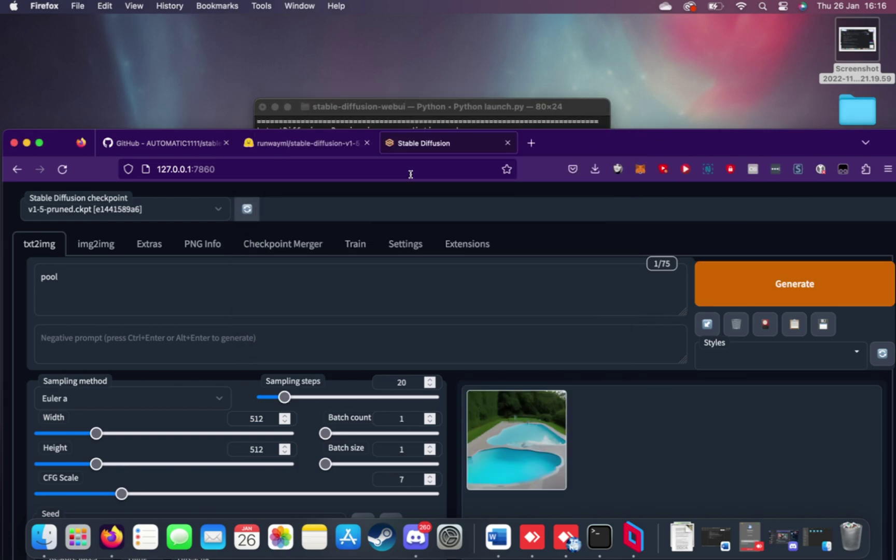
click(39, 143)
click(538, 322)
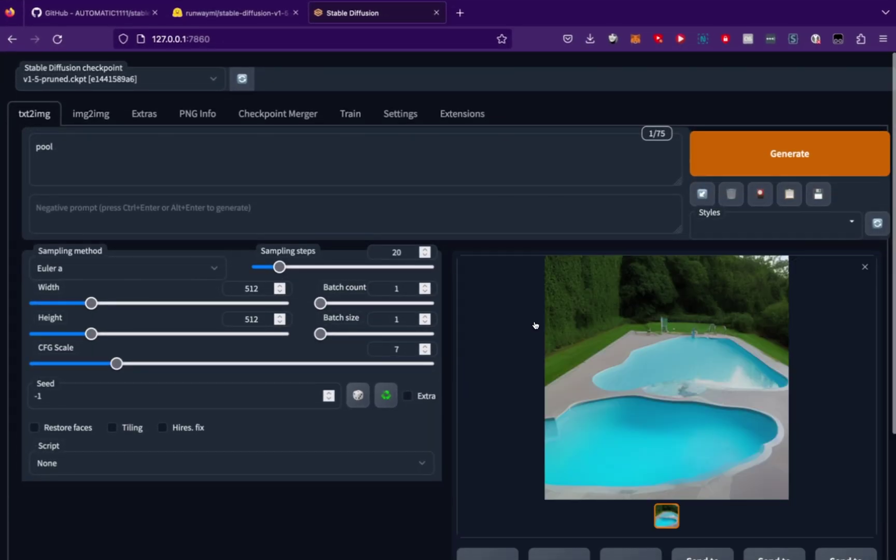
click(731, 347)
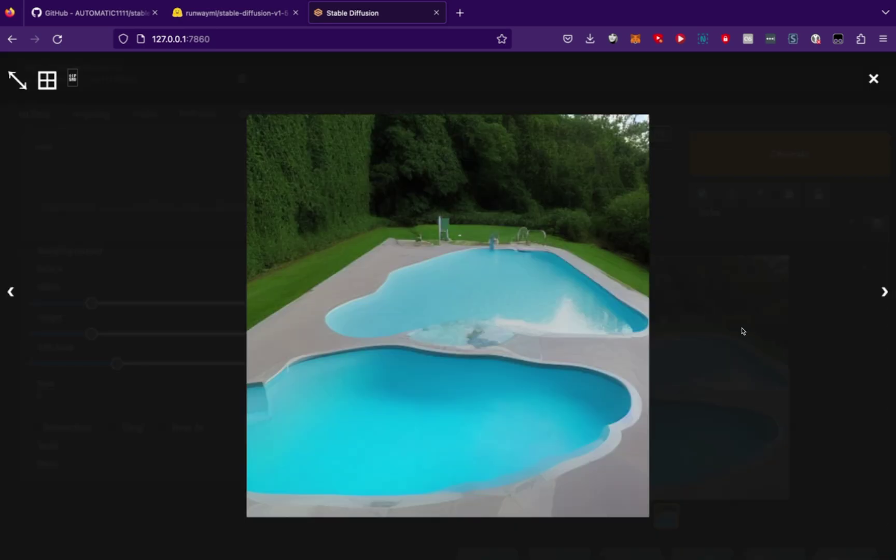
click(744, 329)
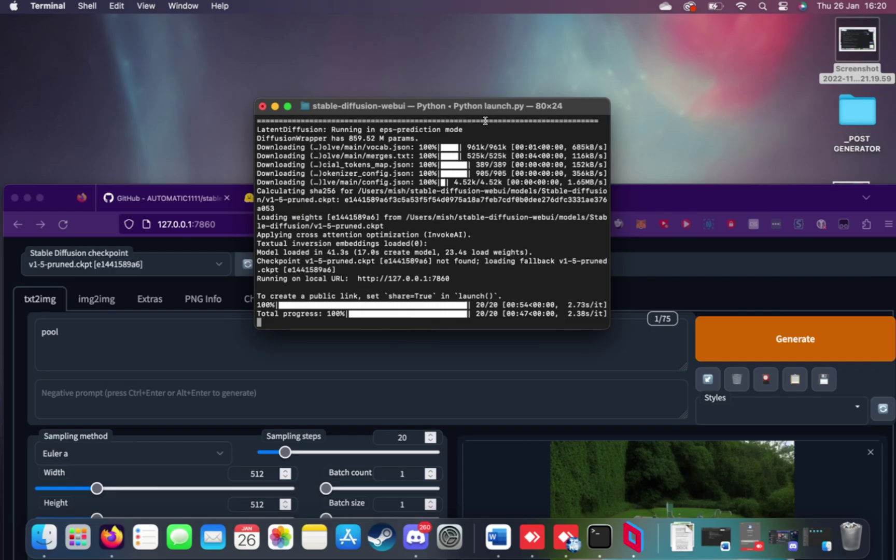
Step: Highlight the 2.73s/it generation speed and 00:54 elapsed time in the terminal output
drag(567, 305, 599, 306)
drag(523, 305, 517, 306)
click(506, 194)
Step: Stop the web UI server with Ctrl+C and list the folder contents, noting webui-user.sh
key(ctrl+c)
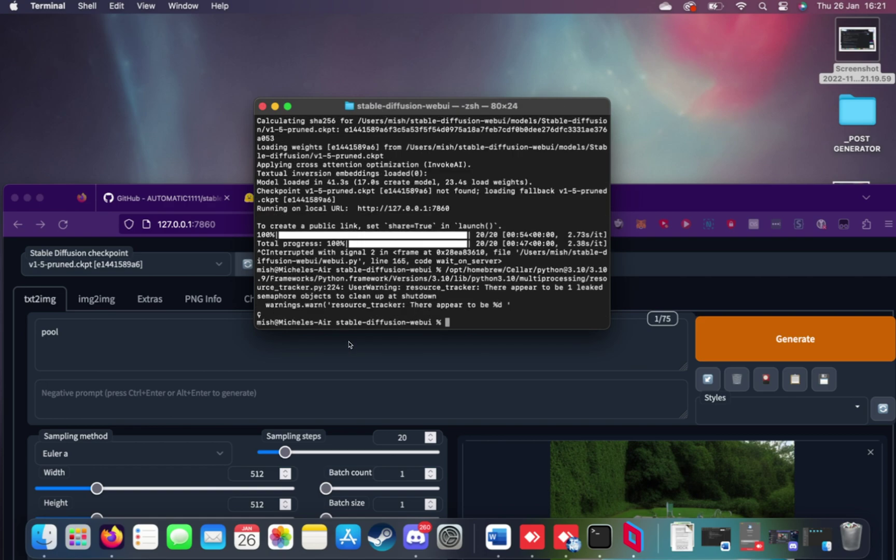
text(ls)
key(Return)
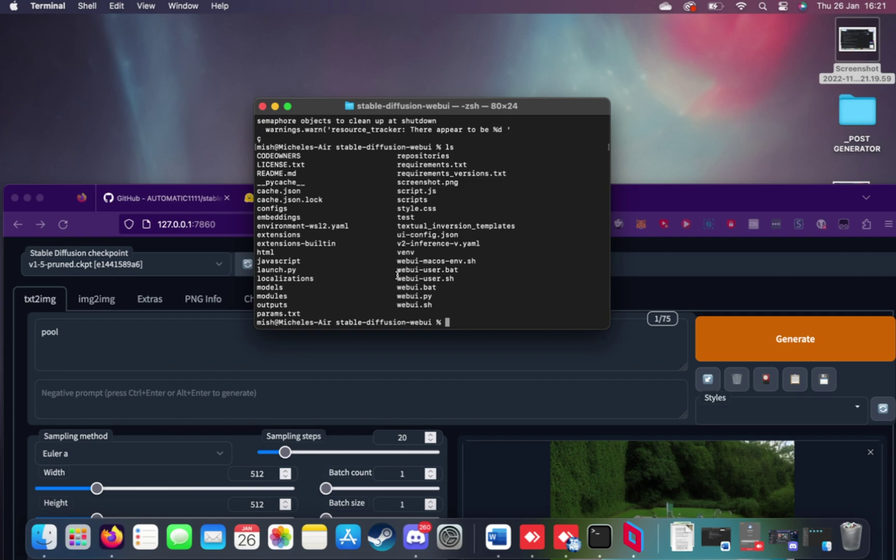
drag(398, 279, 454, 279)
Step: Minimize the browser window and put focus back on the terminal
click(776, 205)
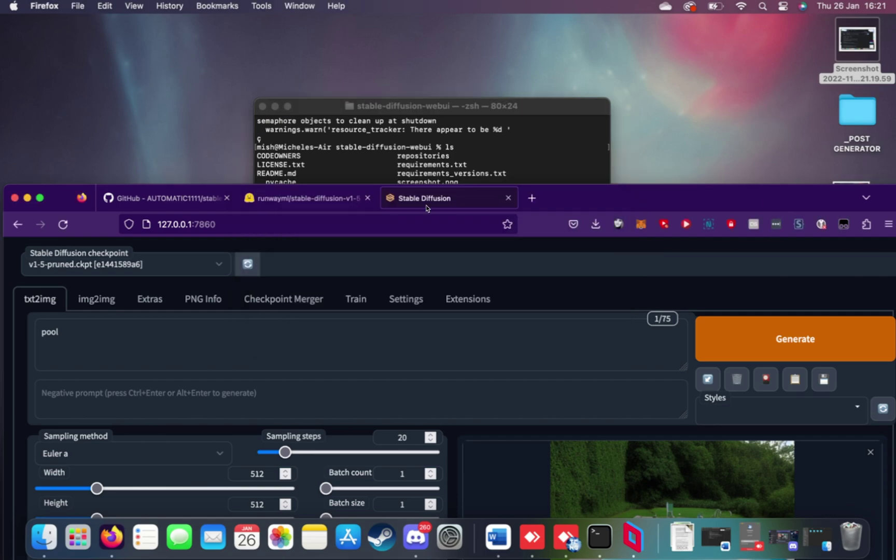
click(27, 197)
click(378, 120)
Step: Open the current folder in Finder with 'open .' and open webui-user.sh in TextEdit
text(open .)
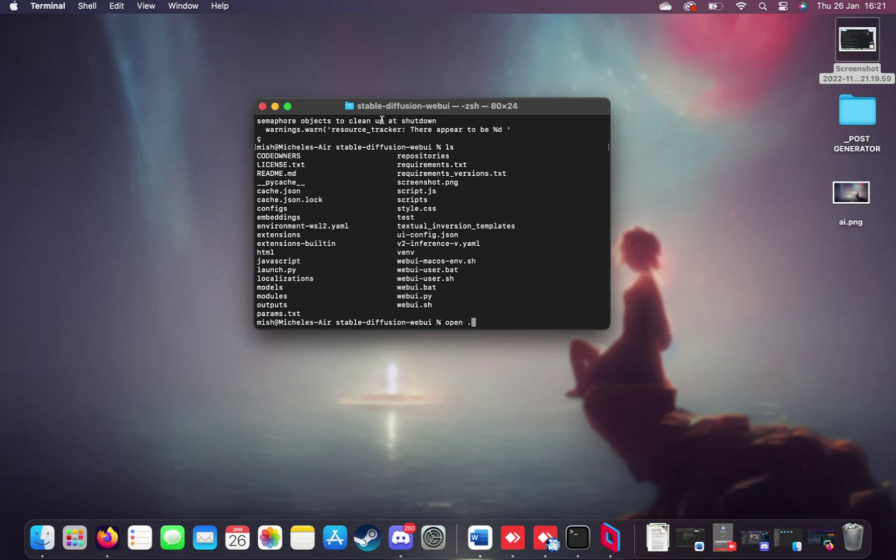
key(Return)
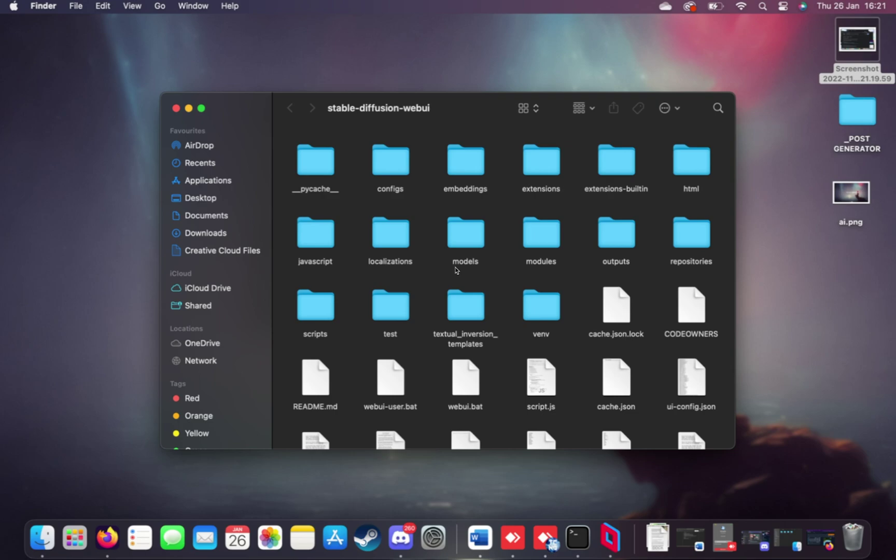
scroll(456, 269, down, 5)
click(387, 338)
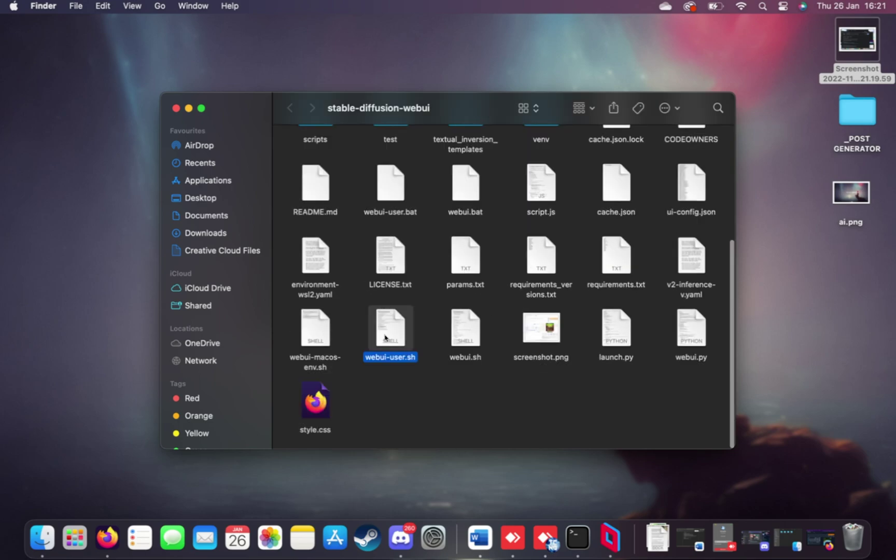
right_click(387, 337)
mouse_move(441, 305)
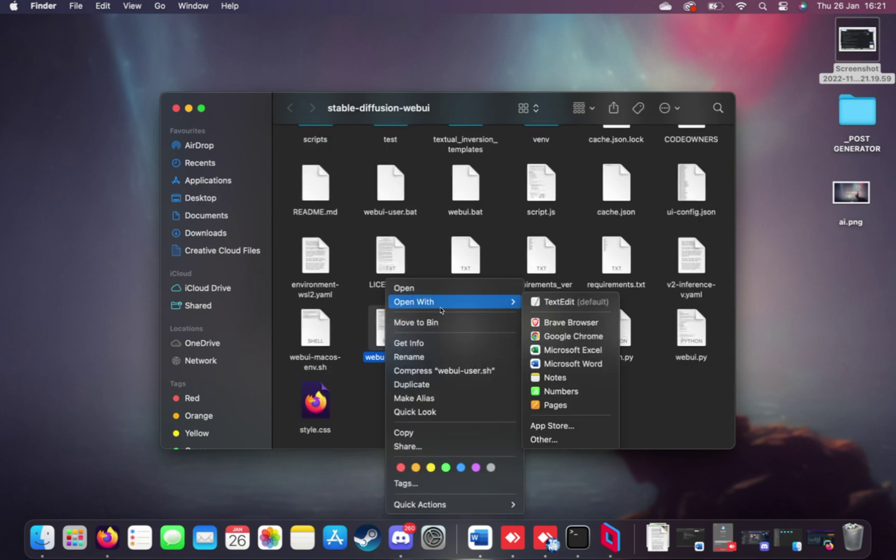
click(578, 303)
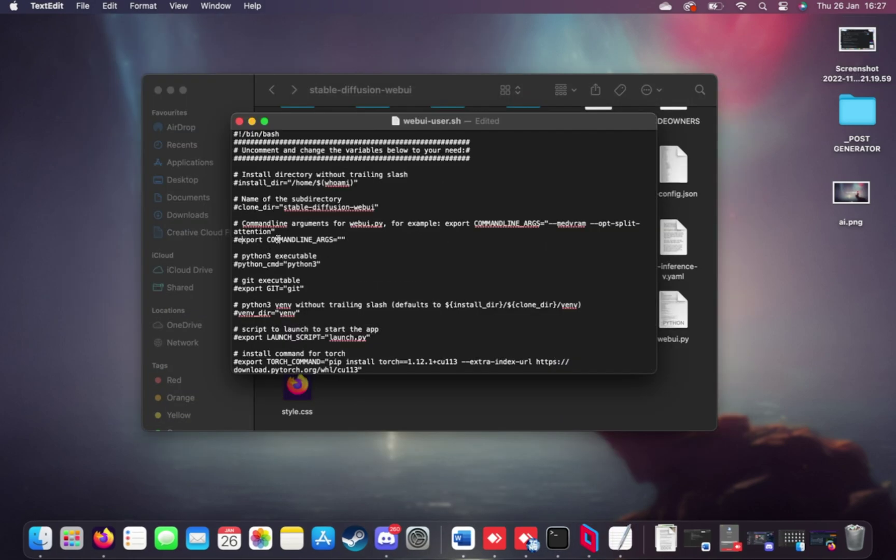
Step: Uncomment the export COMMANDLINE_ARGS line and enter --medvram between its quotes
double_click(303, 248)
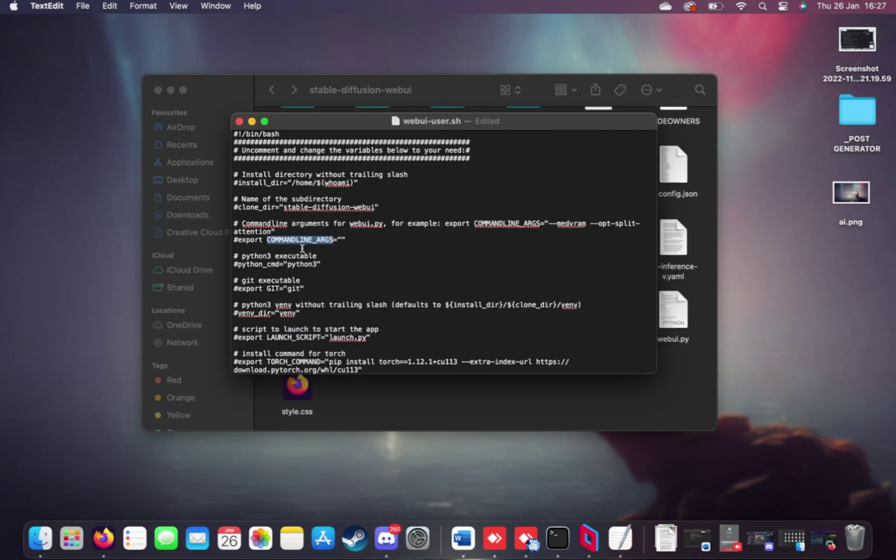
double_click(236, 240)
key(BackSpace)
click(338, 240)
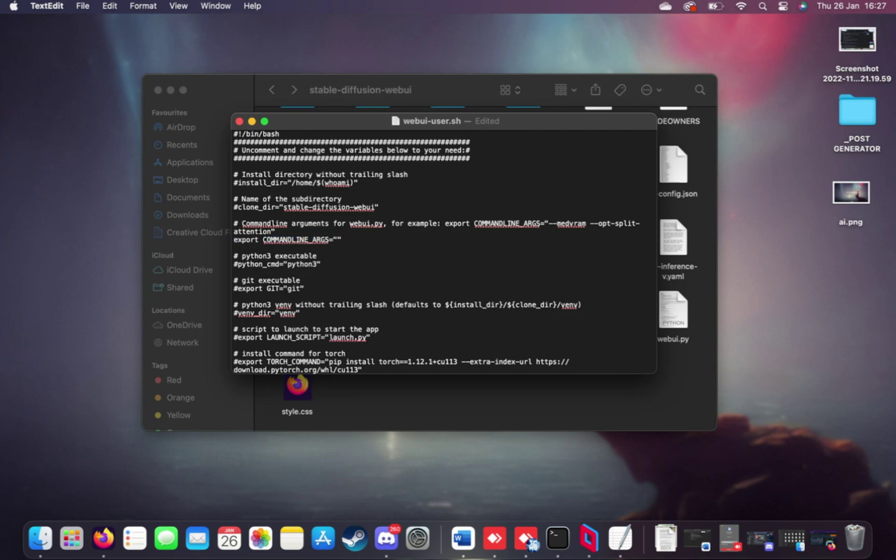
text(--medvram)
Step: Copy --opt-split-attention from the example comment and paste it after --medvram
drag(591, 224, 276, 231)
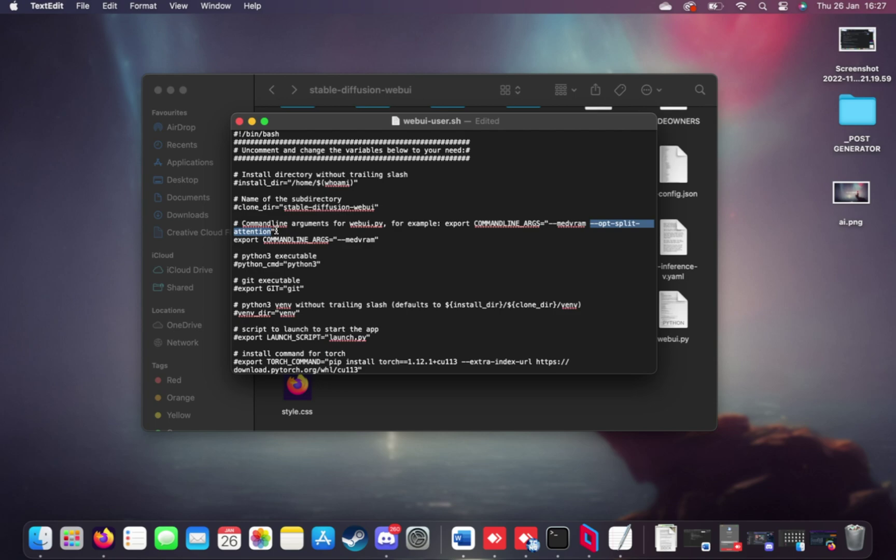
click(378, 240)
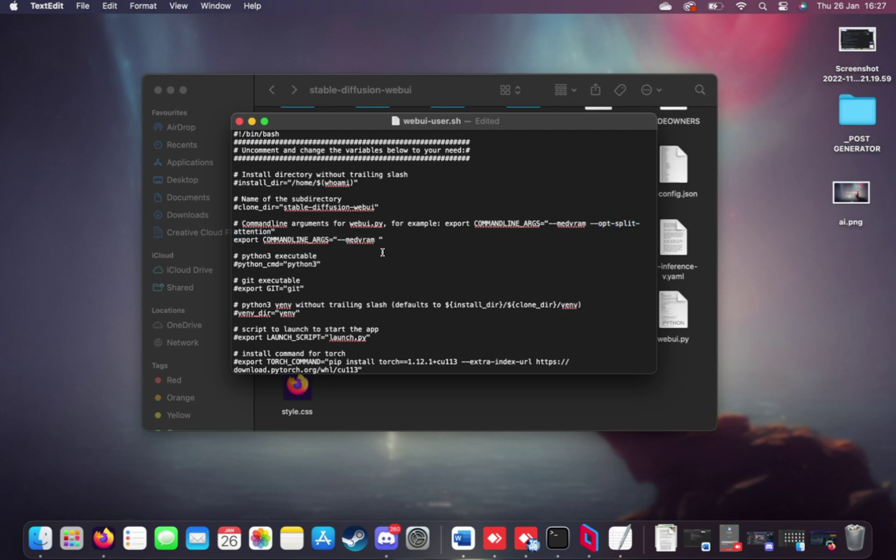
key(super+v)
drag(358, 240, 346, 240)
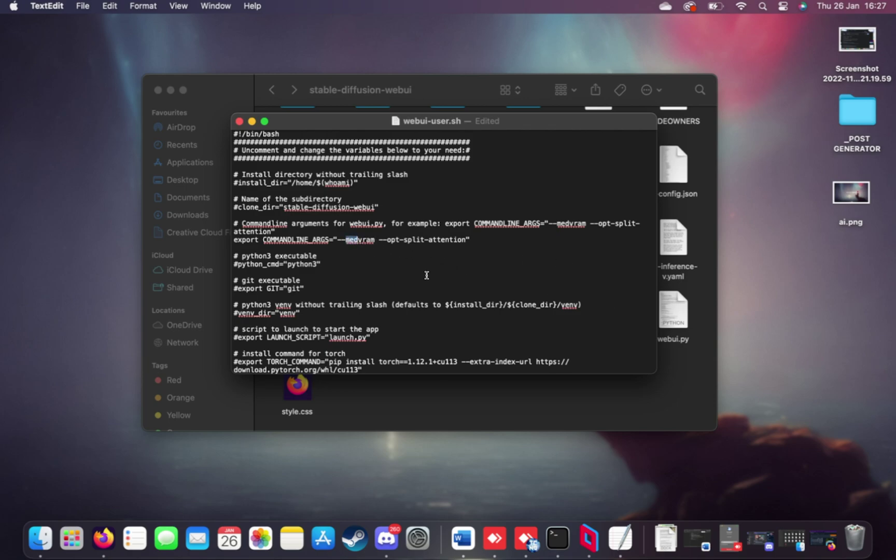
Step: Revert the lowvram edit, then append --skip-torch-cuda-test --no-half --use-cpu all to the arguments
text(low)
key(super+z)
click(468, 240)
text(--skip-torch)
text(-cuda-test )
text(--no-half )
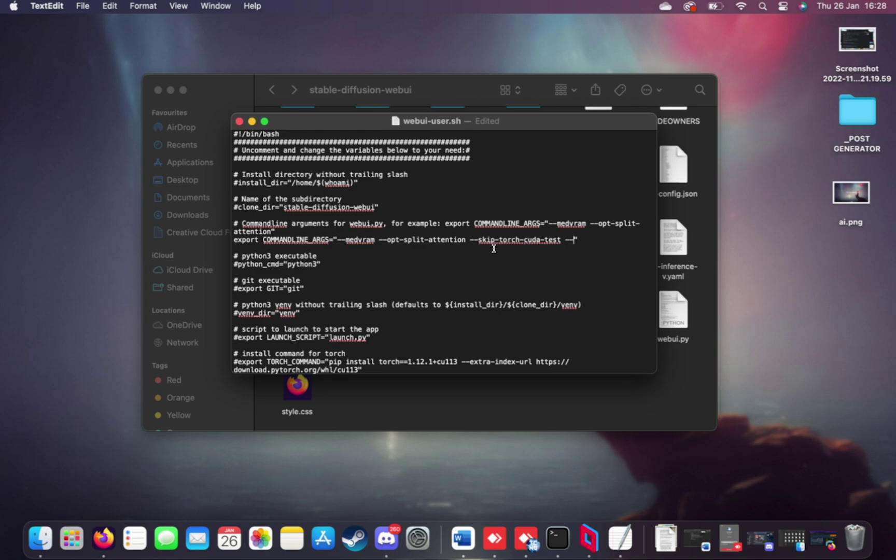
text(--use-cpu all)
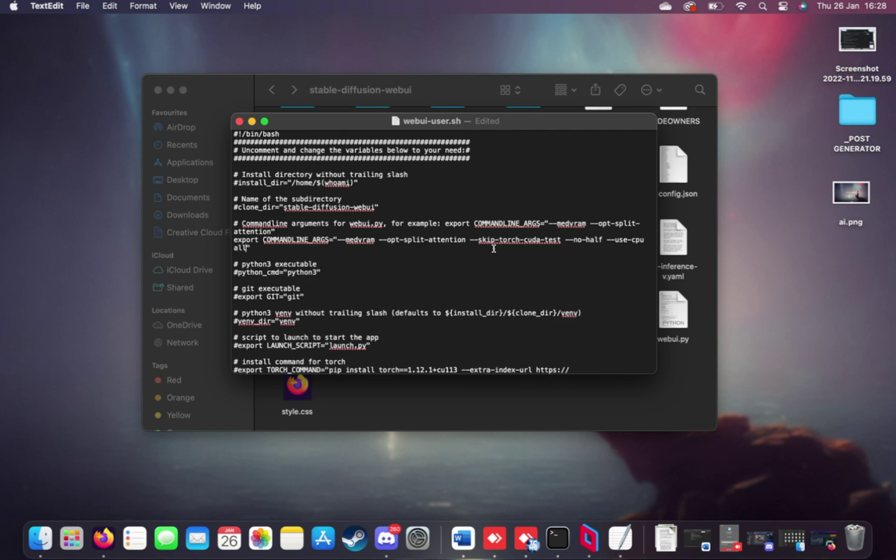
Step: Widen the TextEdit window to fit the export line and save webui-user.sh
drag(658, 196, 678, 196)
drag(576, 131, 546, 134)
key(super+s)
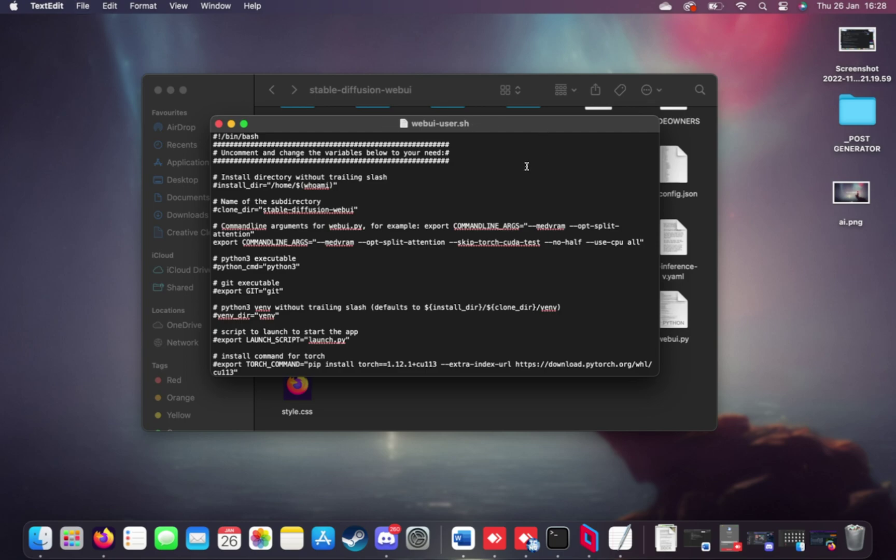
Step: Tidy up the Finder window, then launch Terminal through Spotlight
click(251, 84)
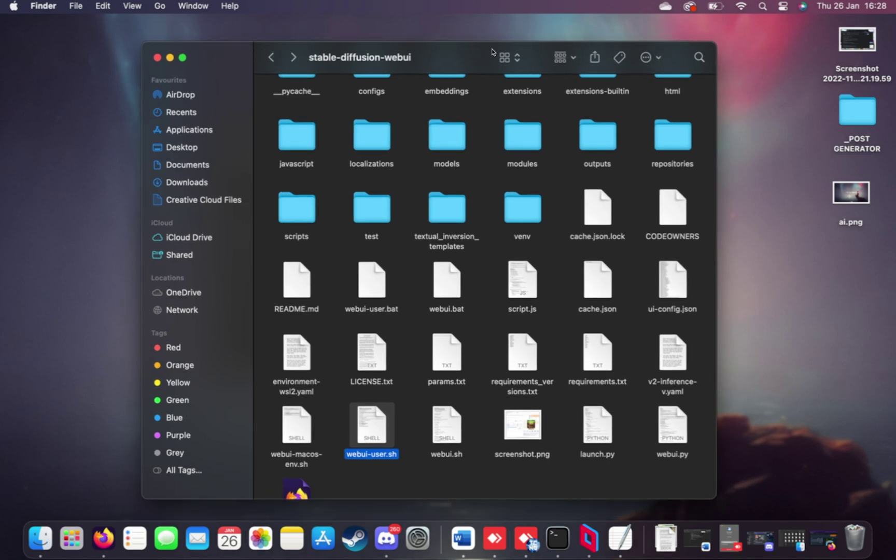
drag(495, 52, 496, 36)
click(469, 465)
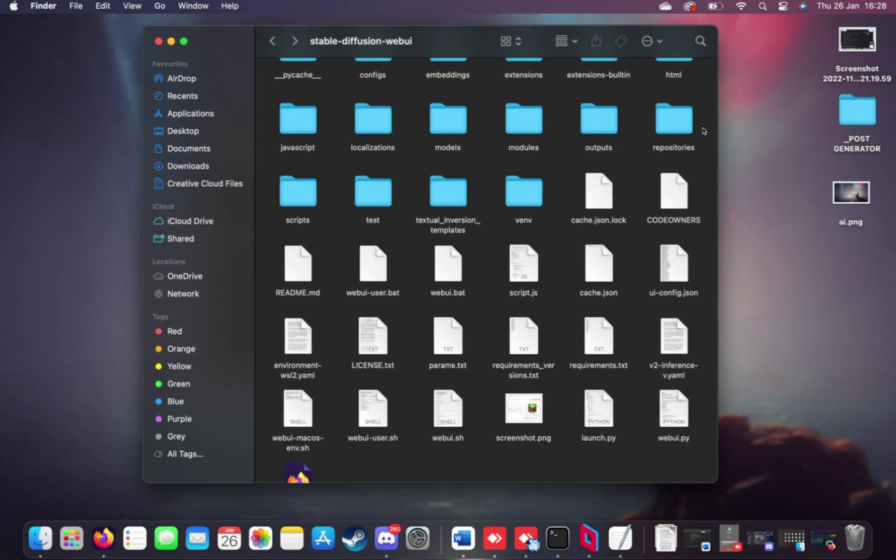
key(super+space)
text(termina)
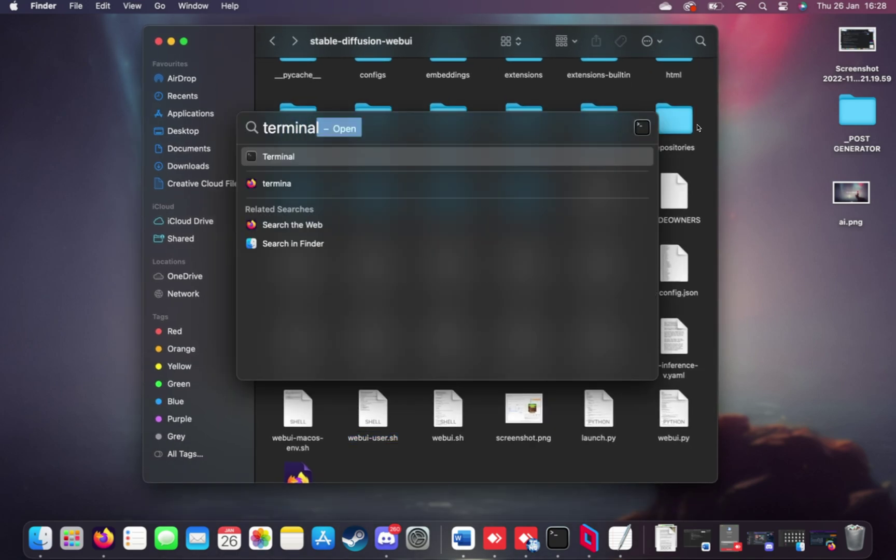
key(Return)
Step: Change into the stable-diffusion-webui folder and run ./webui.sh
text(cd st)
key(Tab)
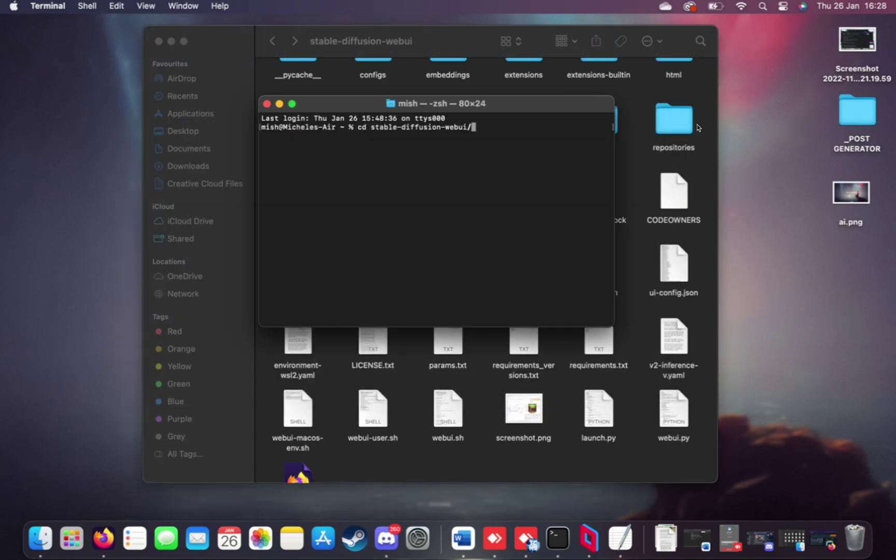
key(Return)
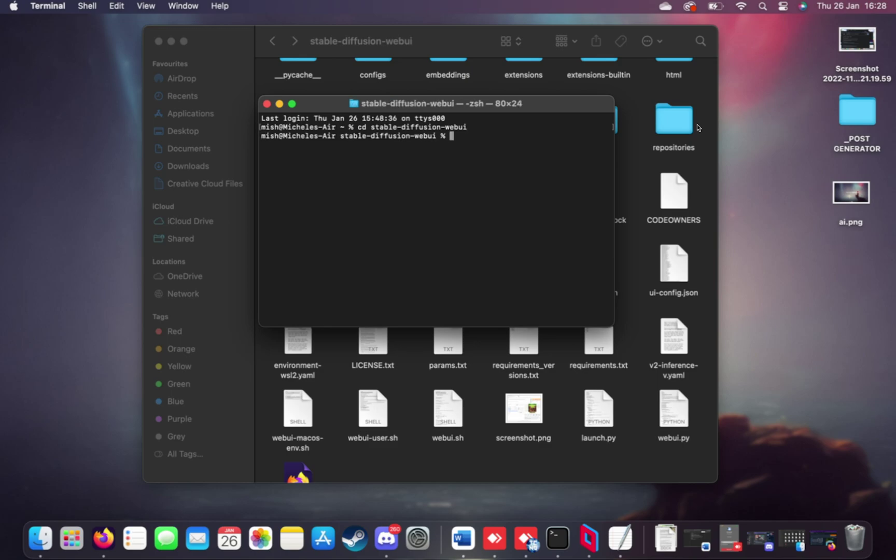
text(./webui.sh)
key(Return)
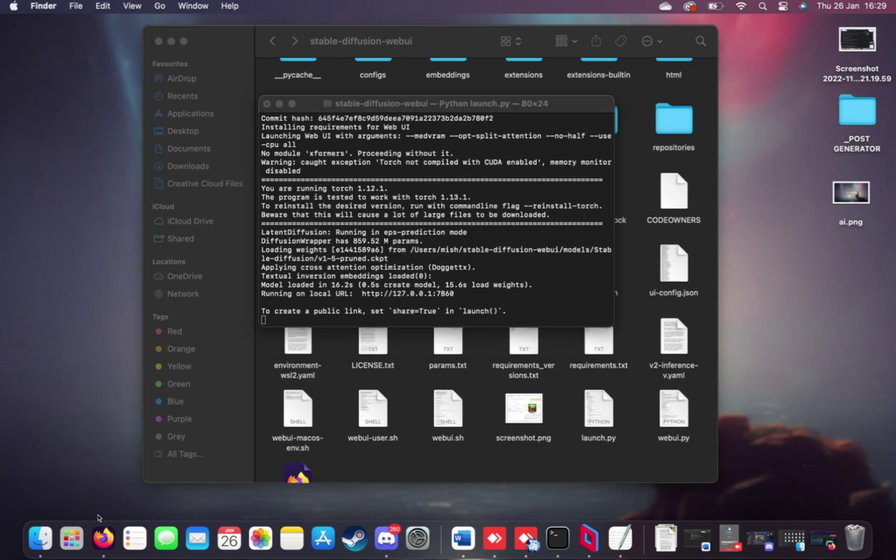
Step: Start a new pool render in the browser with Ctrl+Enter and bring the terminal forward to watch progress
click(104, 539)
key(ctrl+Return)
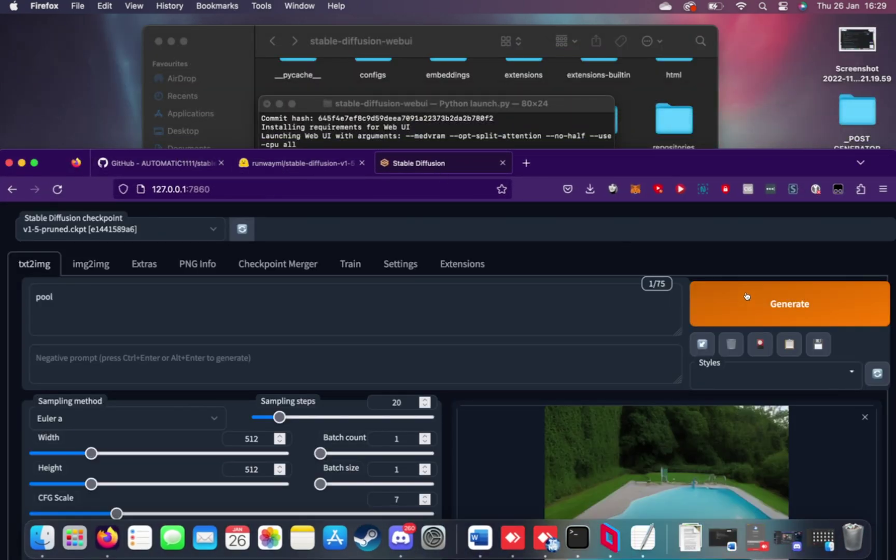
click(527, 101)
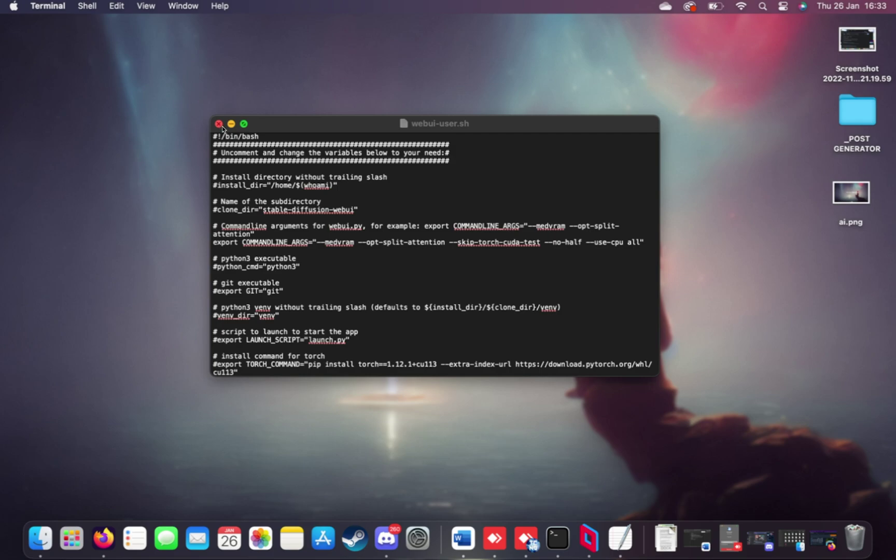
Step: Scroll to the end of webui-user.sh and close its TextEdit window
scroll(240, 311, down, 6)
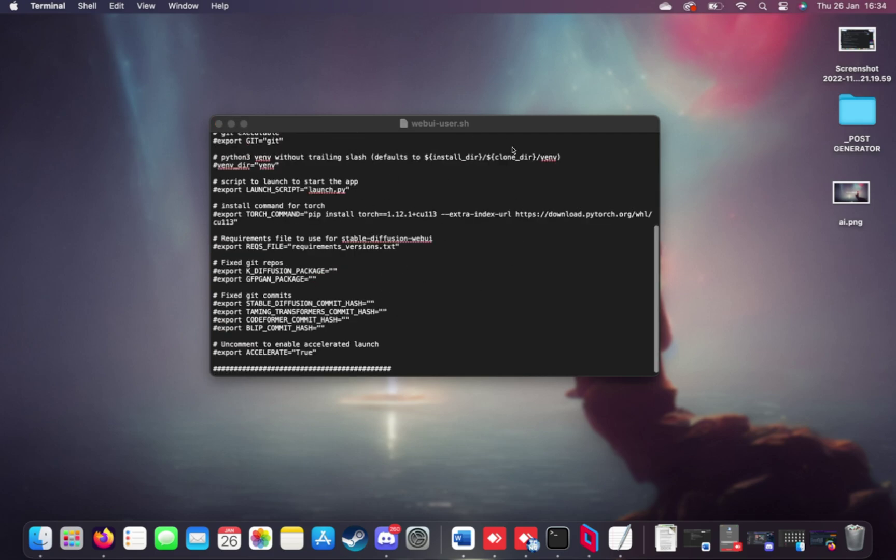
scroll(444, 260, down, 1)
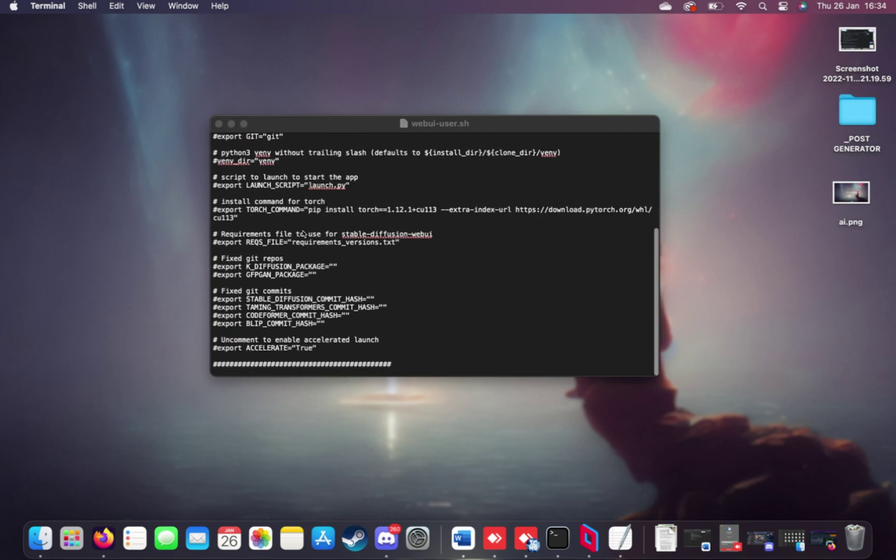
click(219, 124)
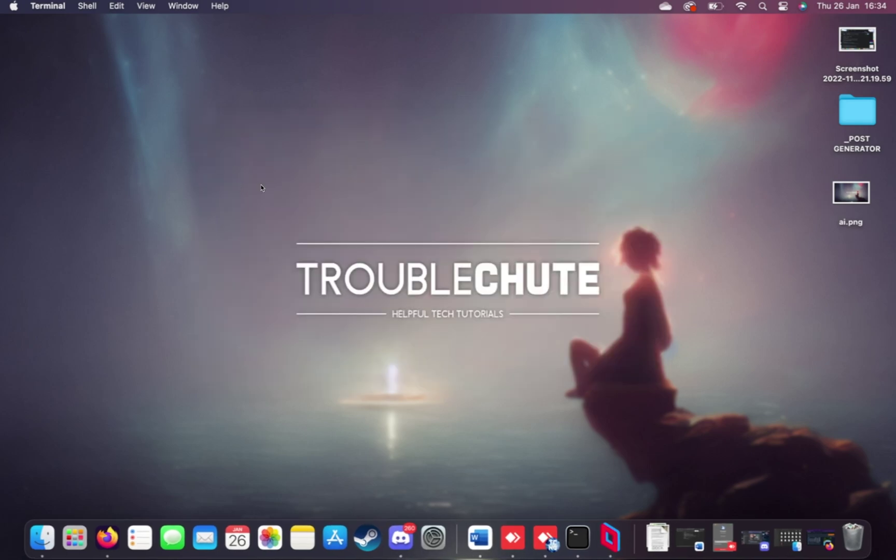